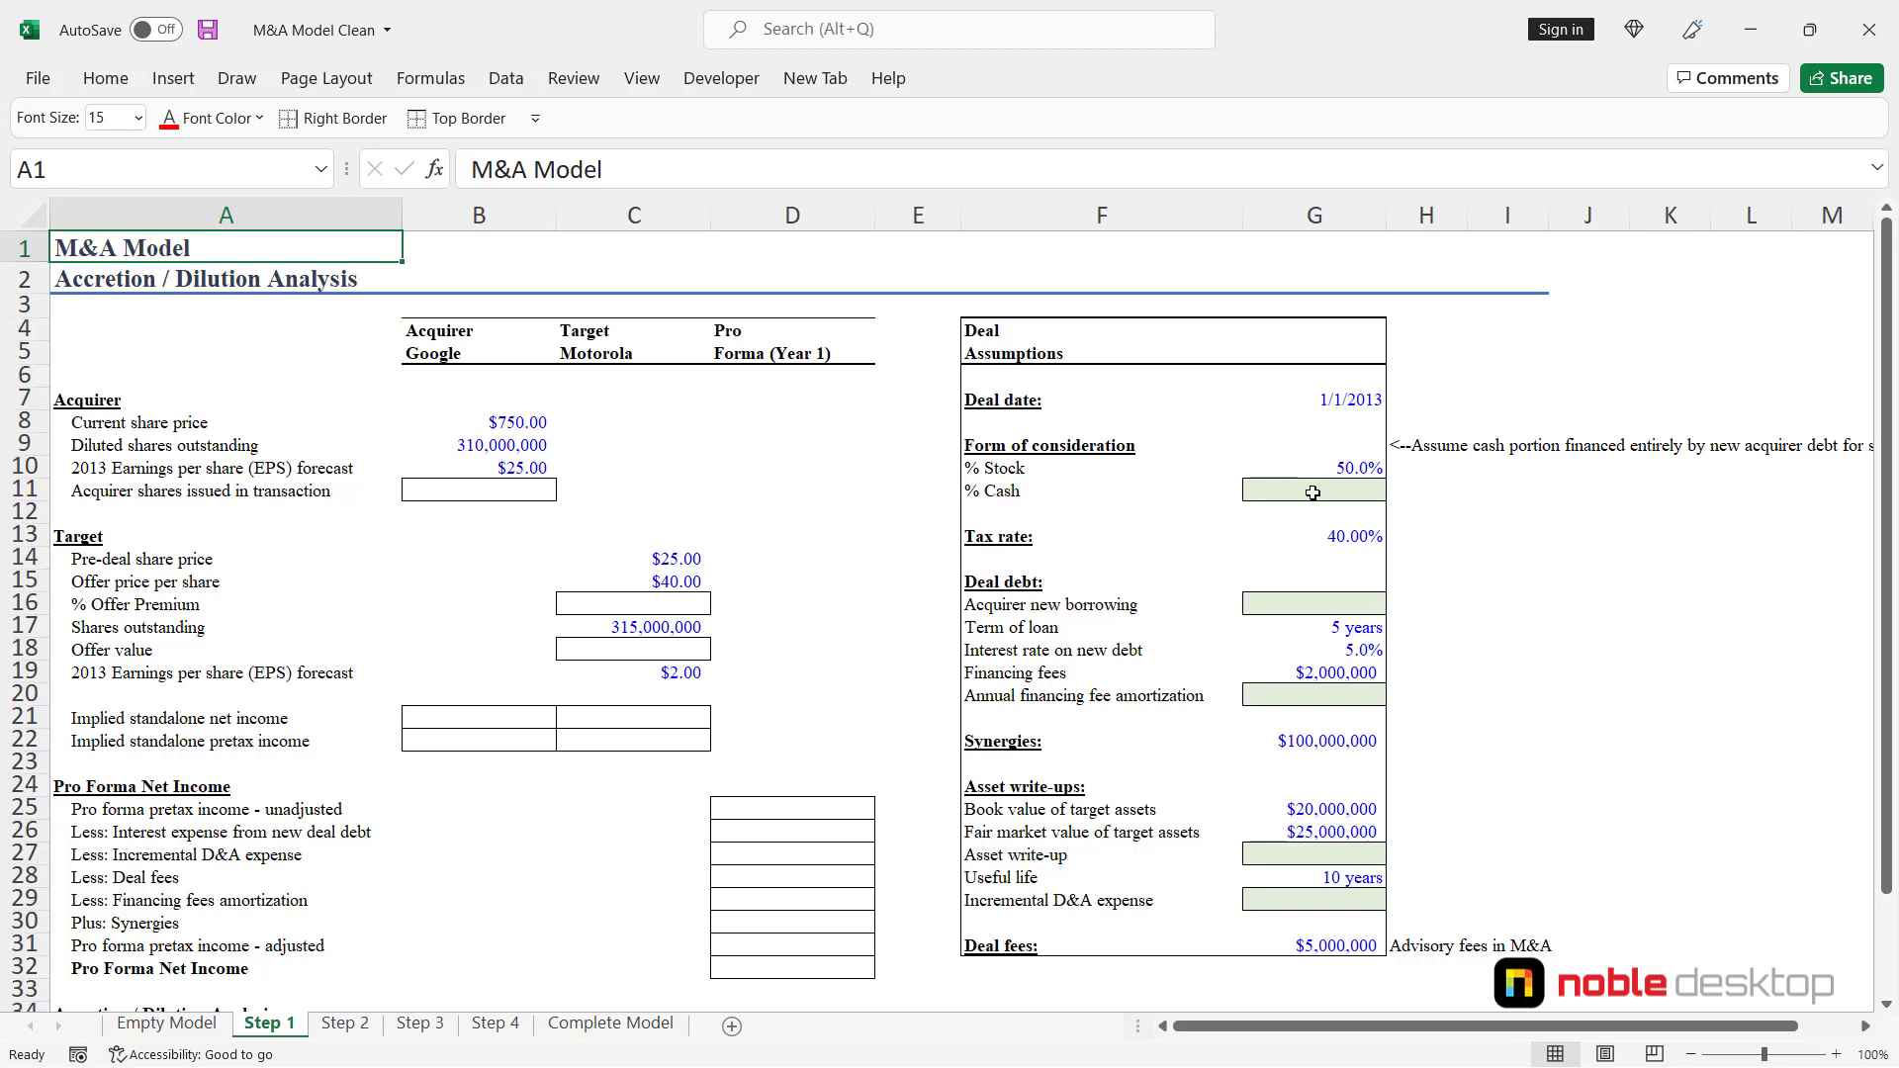
# - Calculate the % Cash assumption in G11 with the formula =1-G10
pyautogui.press('F5')
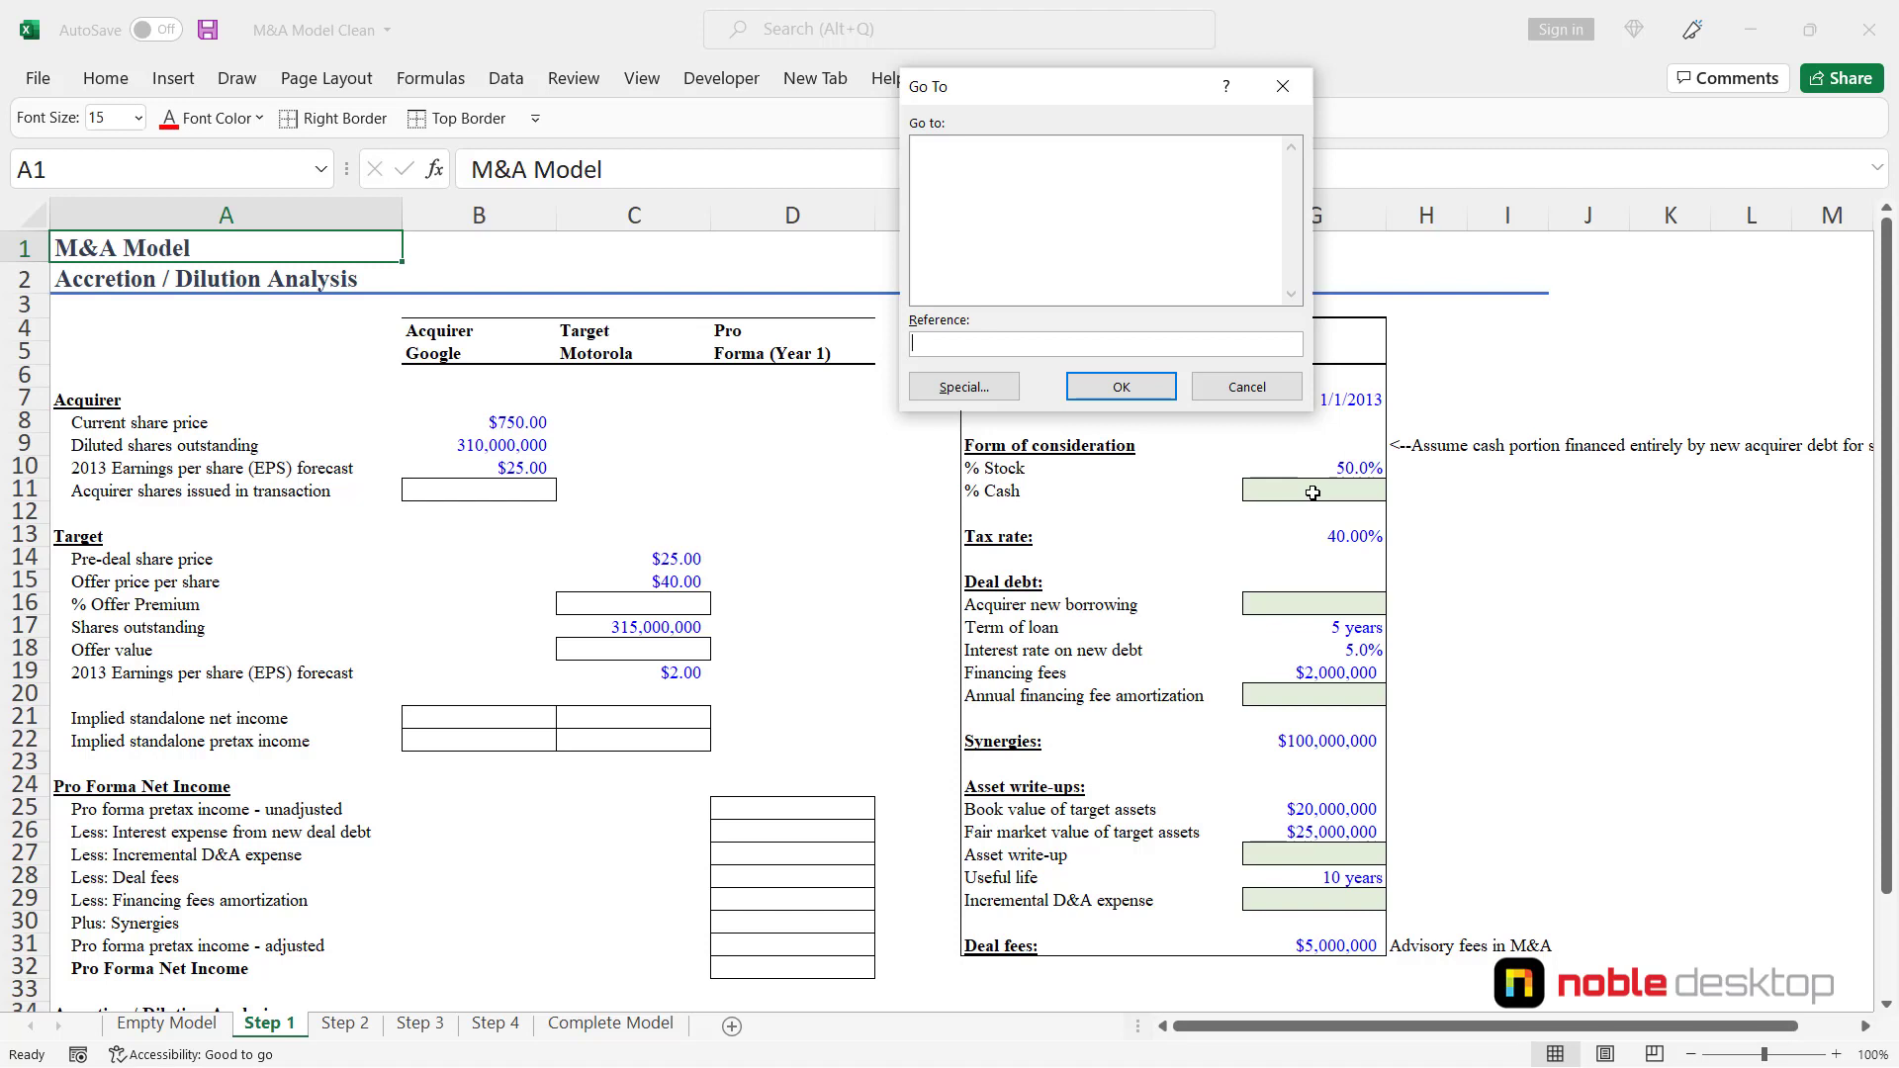
pyautogui.write('g11')
pyautogui.press('Return')
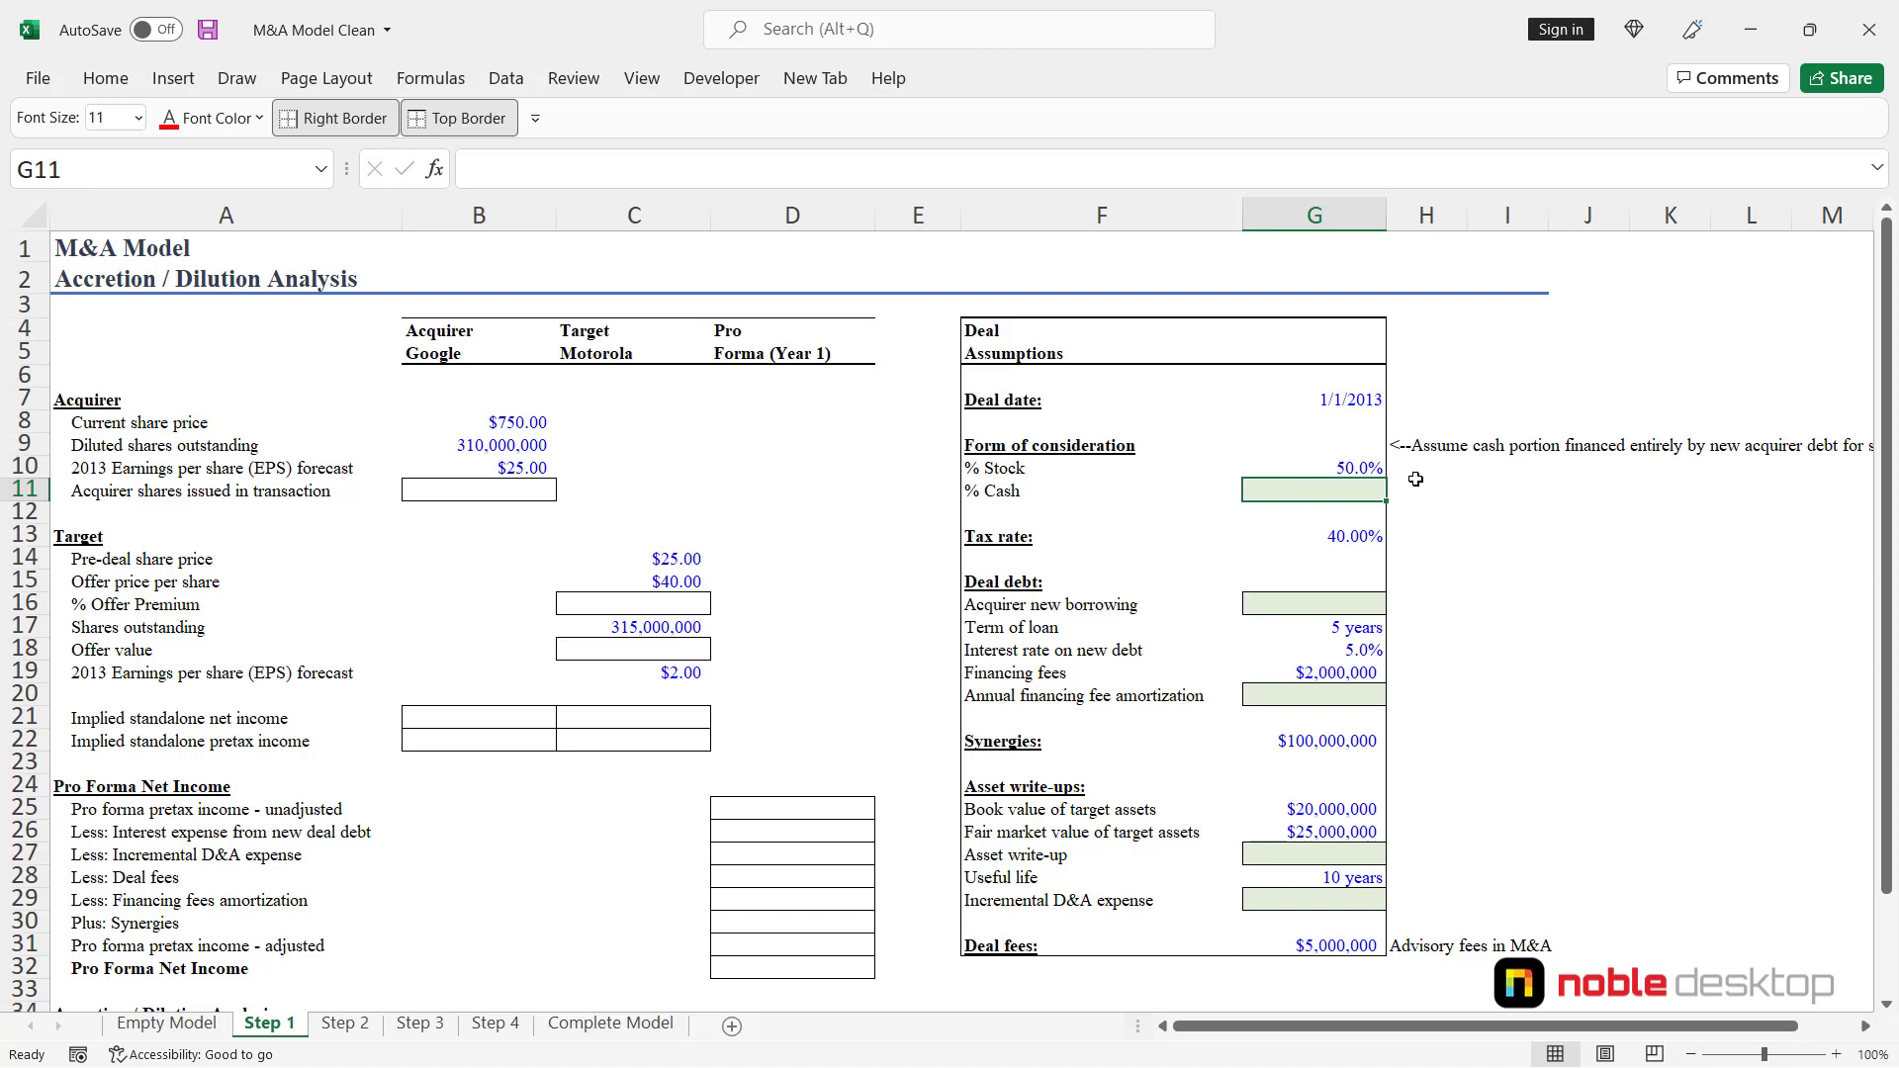
pyautogui.write('=')
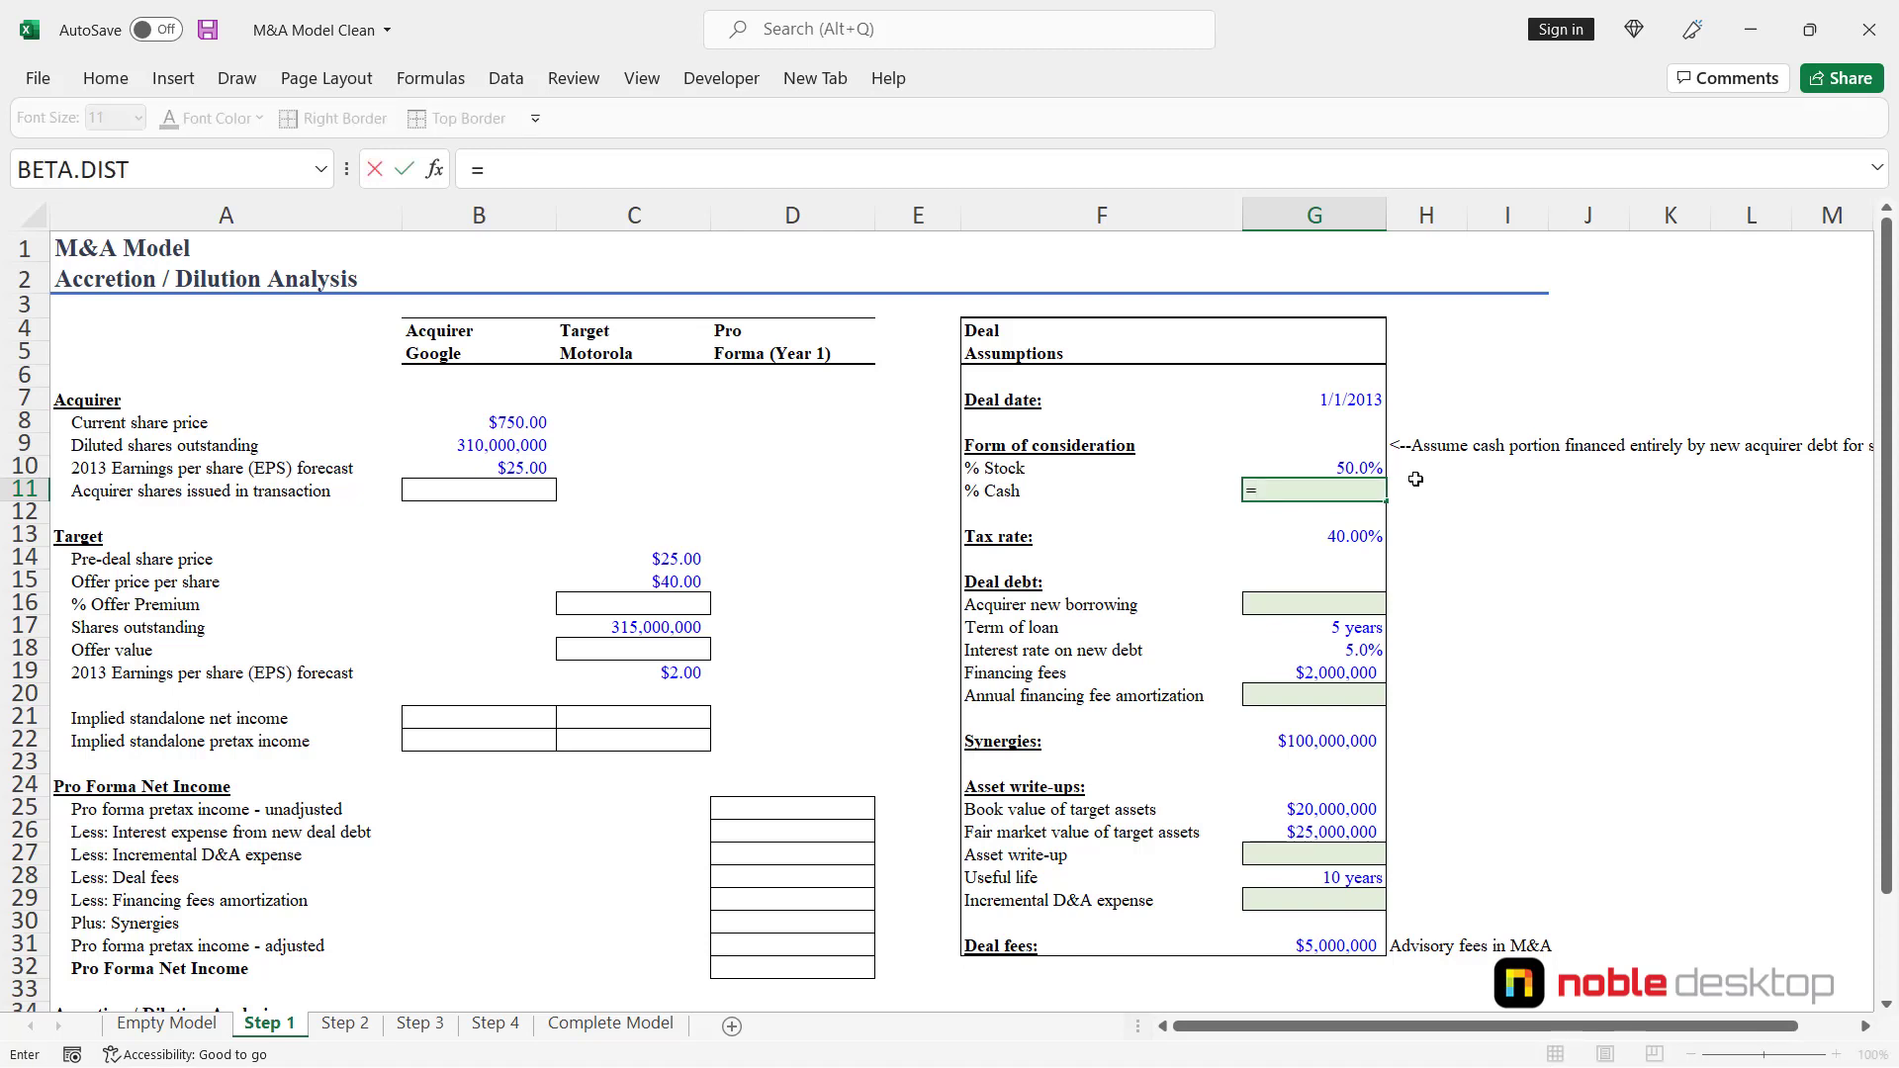
pyautogui.write('1-')
pyautogui.press('Up')
pyautogui.hotkey('ctrl', 'Return')
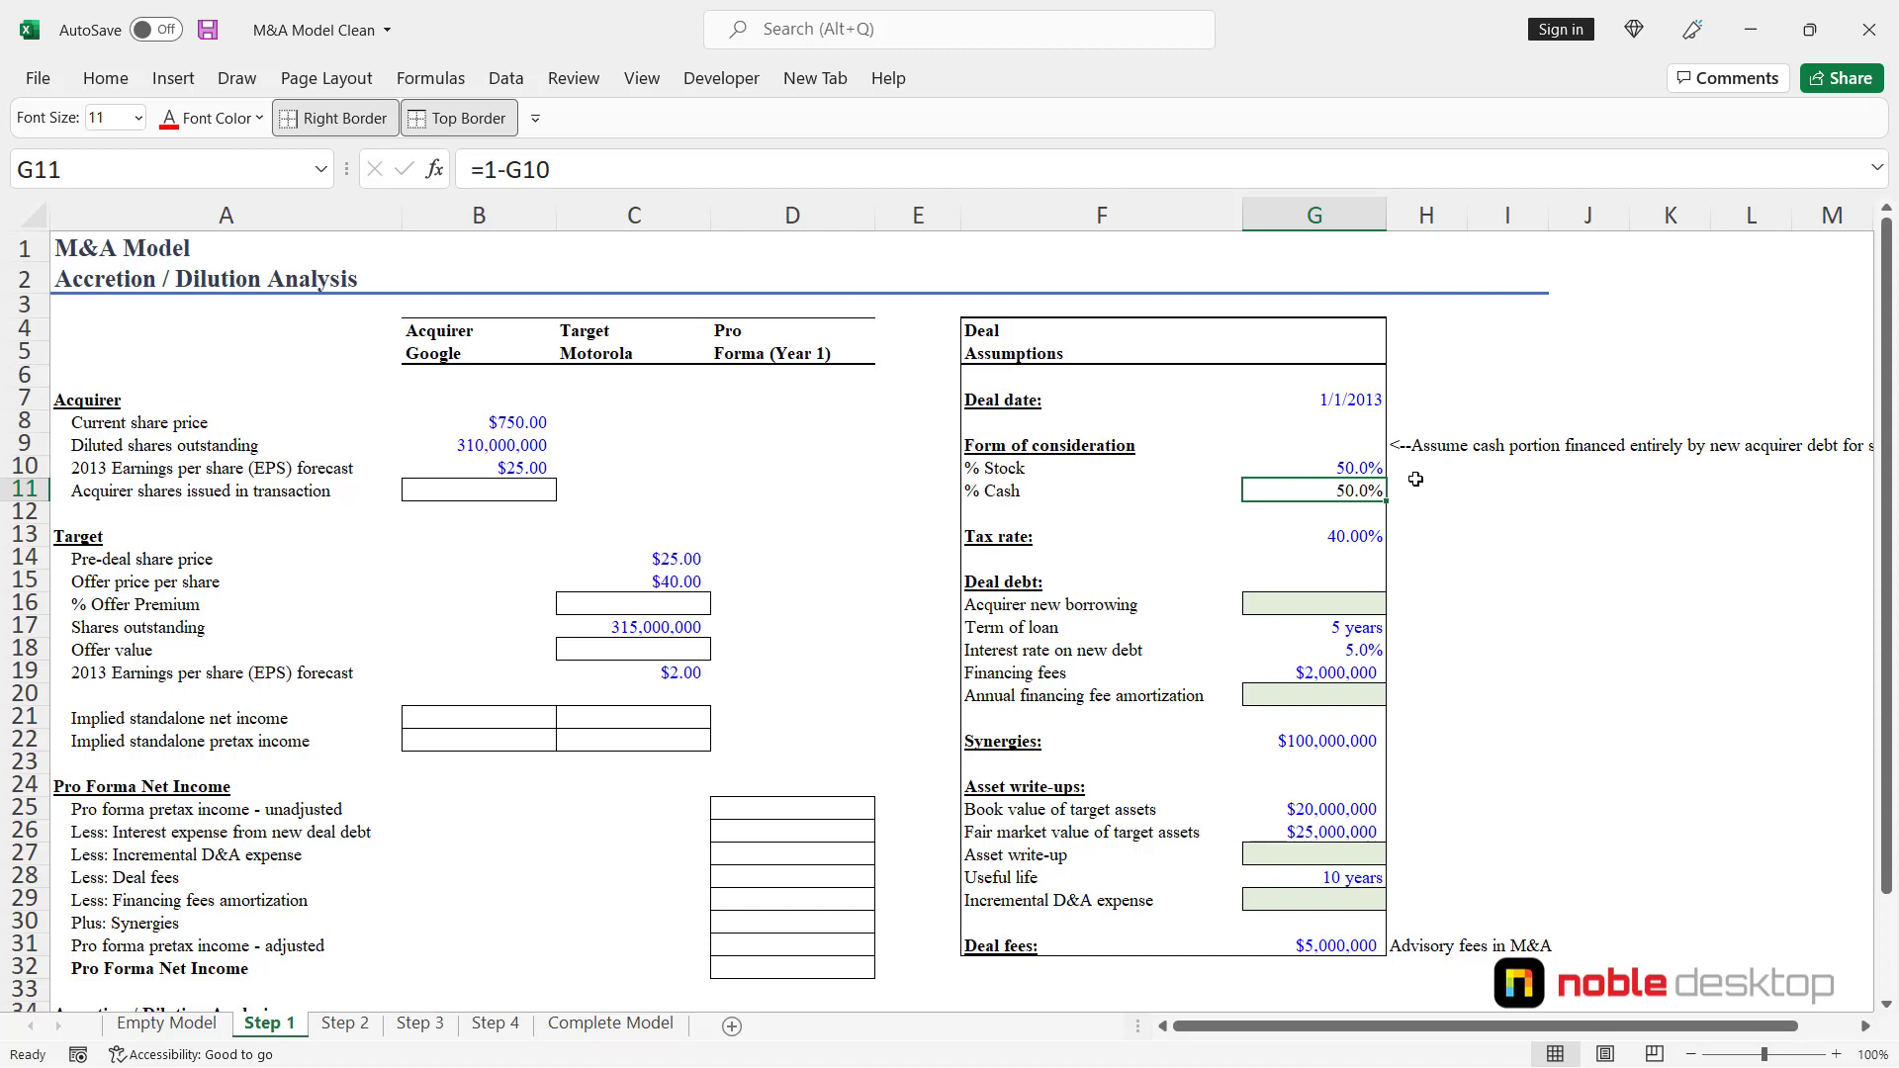
# - Test the % Stock assumption in G10 with 30% and restore it to 50%
pyautogui.press('Up')
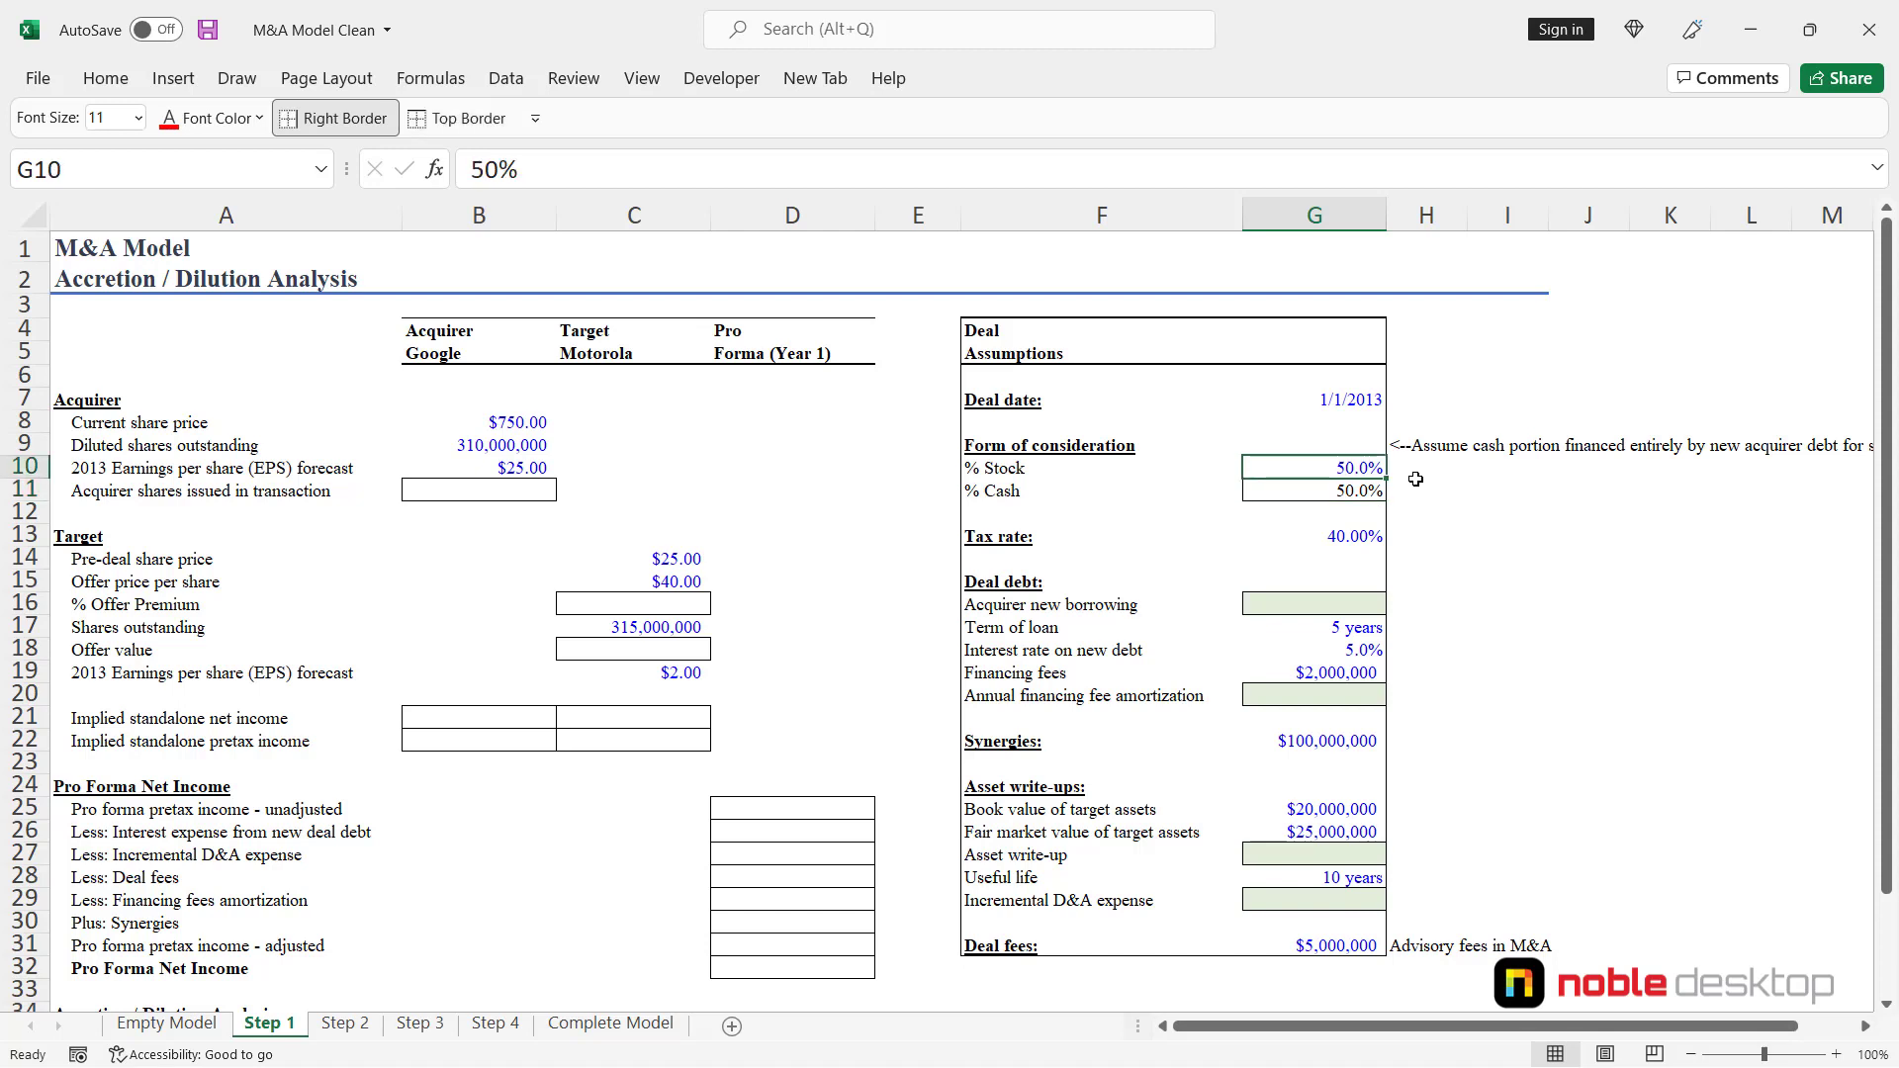
pyautogui.write('30')
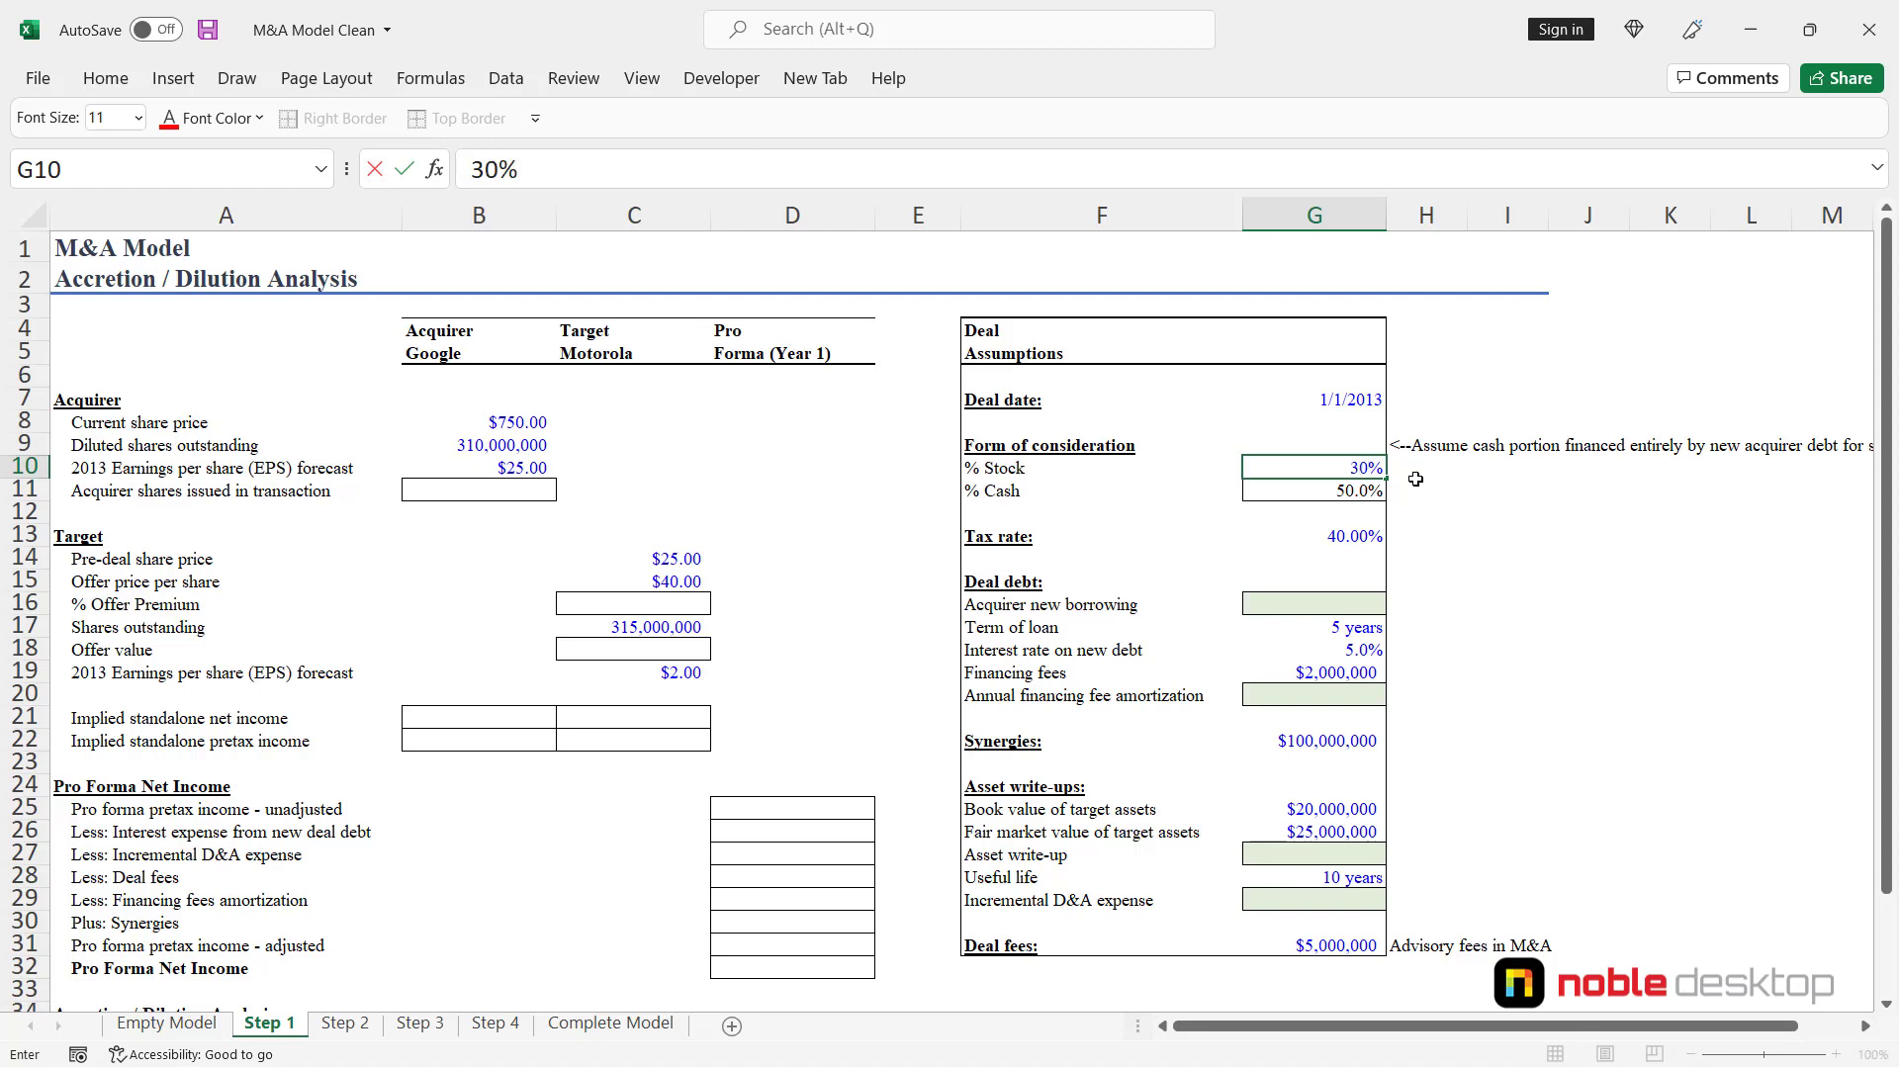
pyautogui.hotkey('ctrl', 'Return')
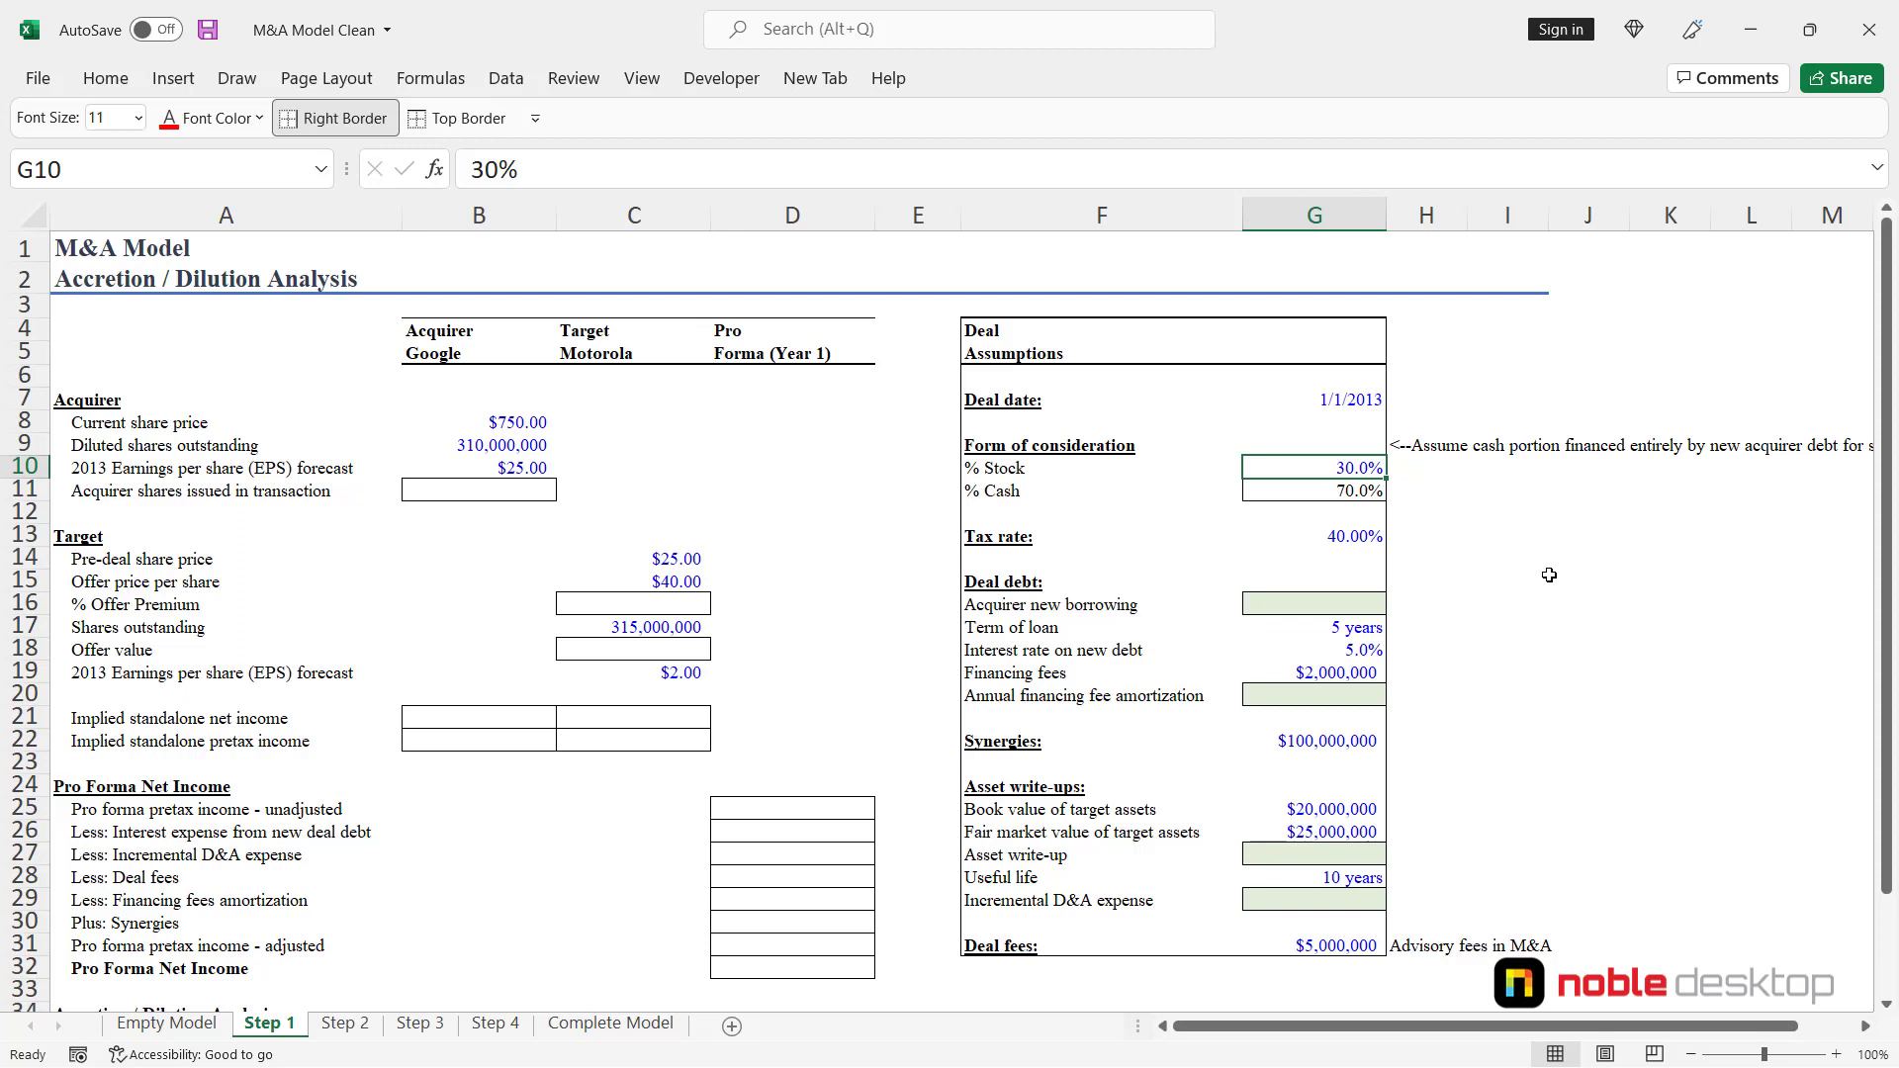
pyautogui.write('50')
pyautogui.hotkey('ctrl', 'Return')
# - Calculate the acquirer's new borrowing in G16 as % cash times the target's offer value, =G11*C18
pyautogui.press('Down')
pyautogui.press('Down')
pyautogui.press('Down')
pyautogui.press('Down')
pyautogui.press('Down')
pyautogui.press('Down')
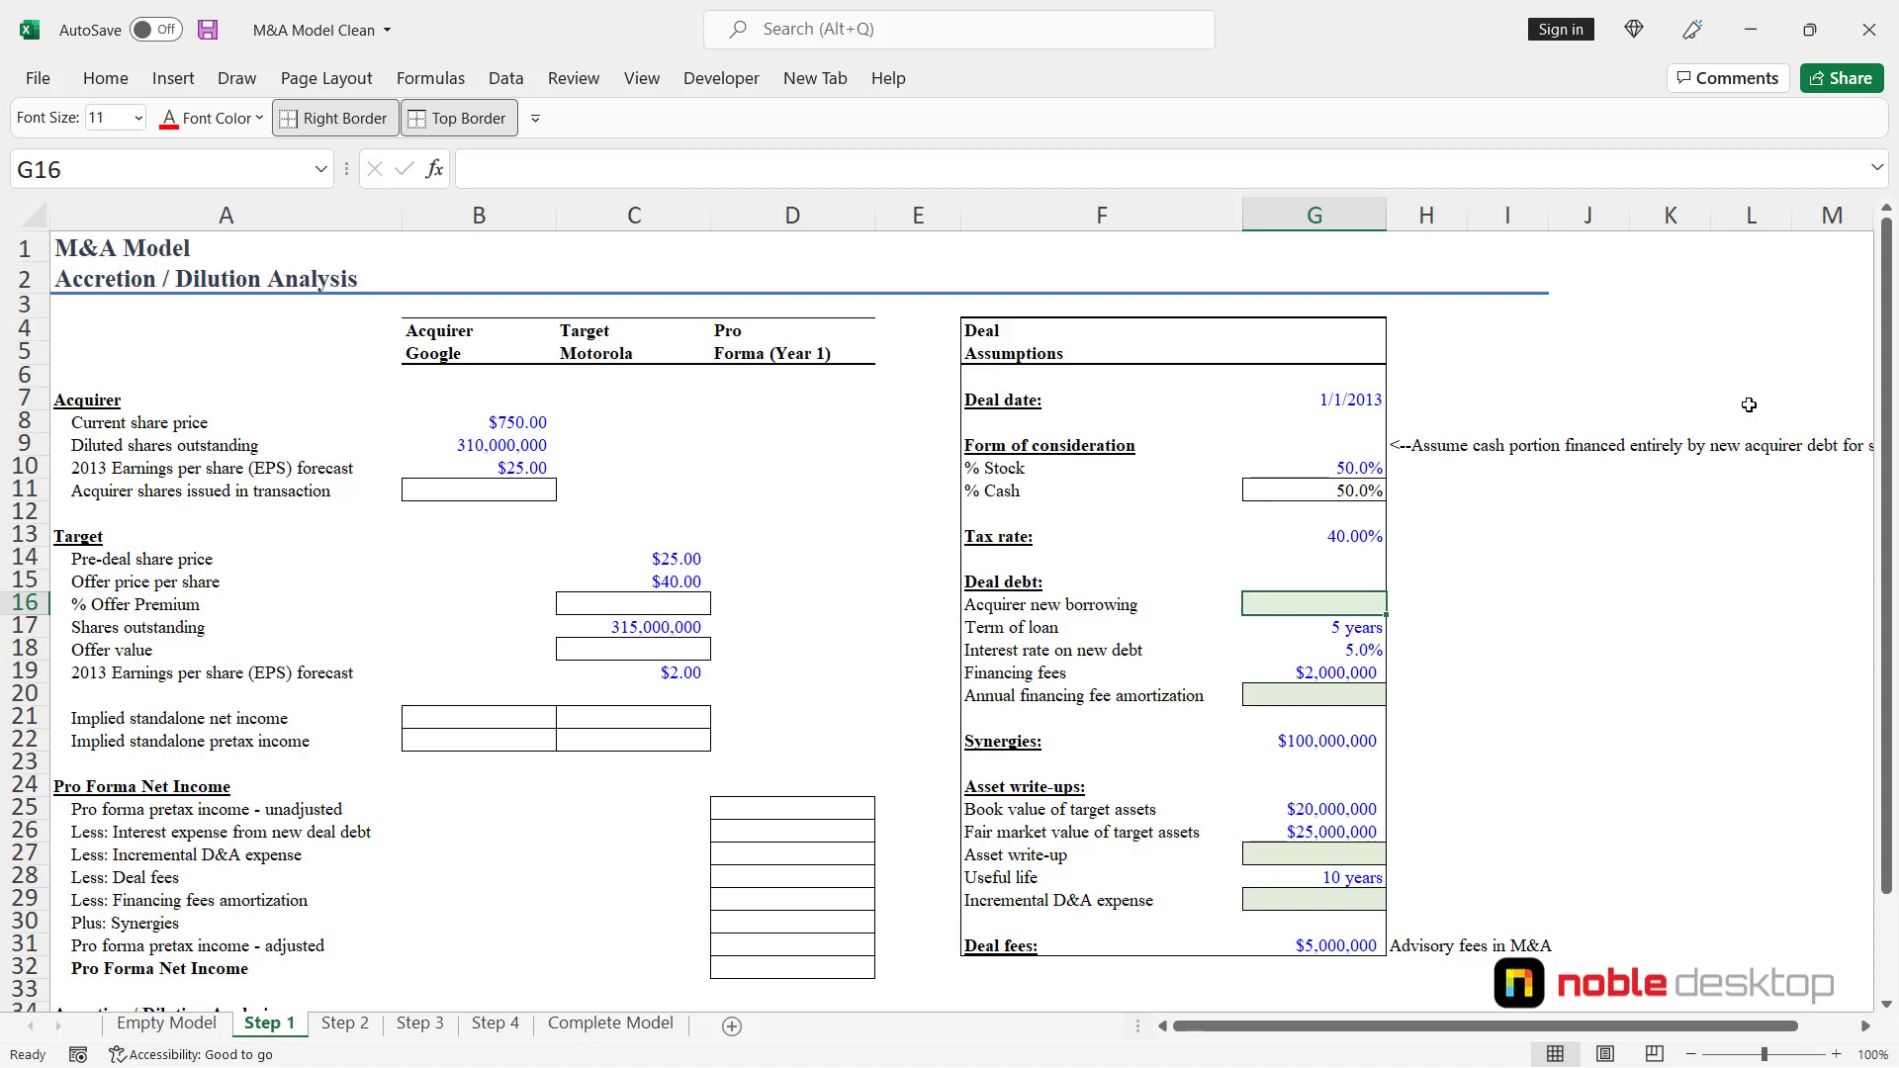
pyautogui.write('=')
pyautogui.press('Up')
pyautogui.press('Up')
pyautogui.press('Up')
pyautogui.press('Up')
pyautogui.press('Up')
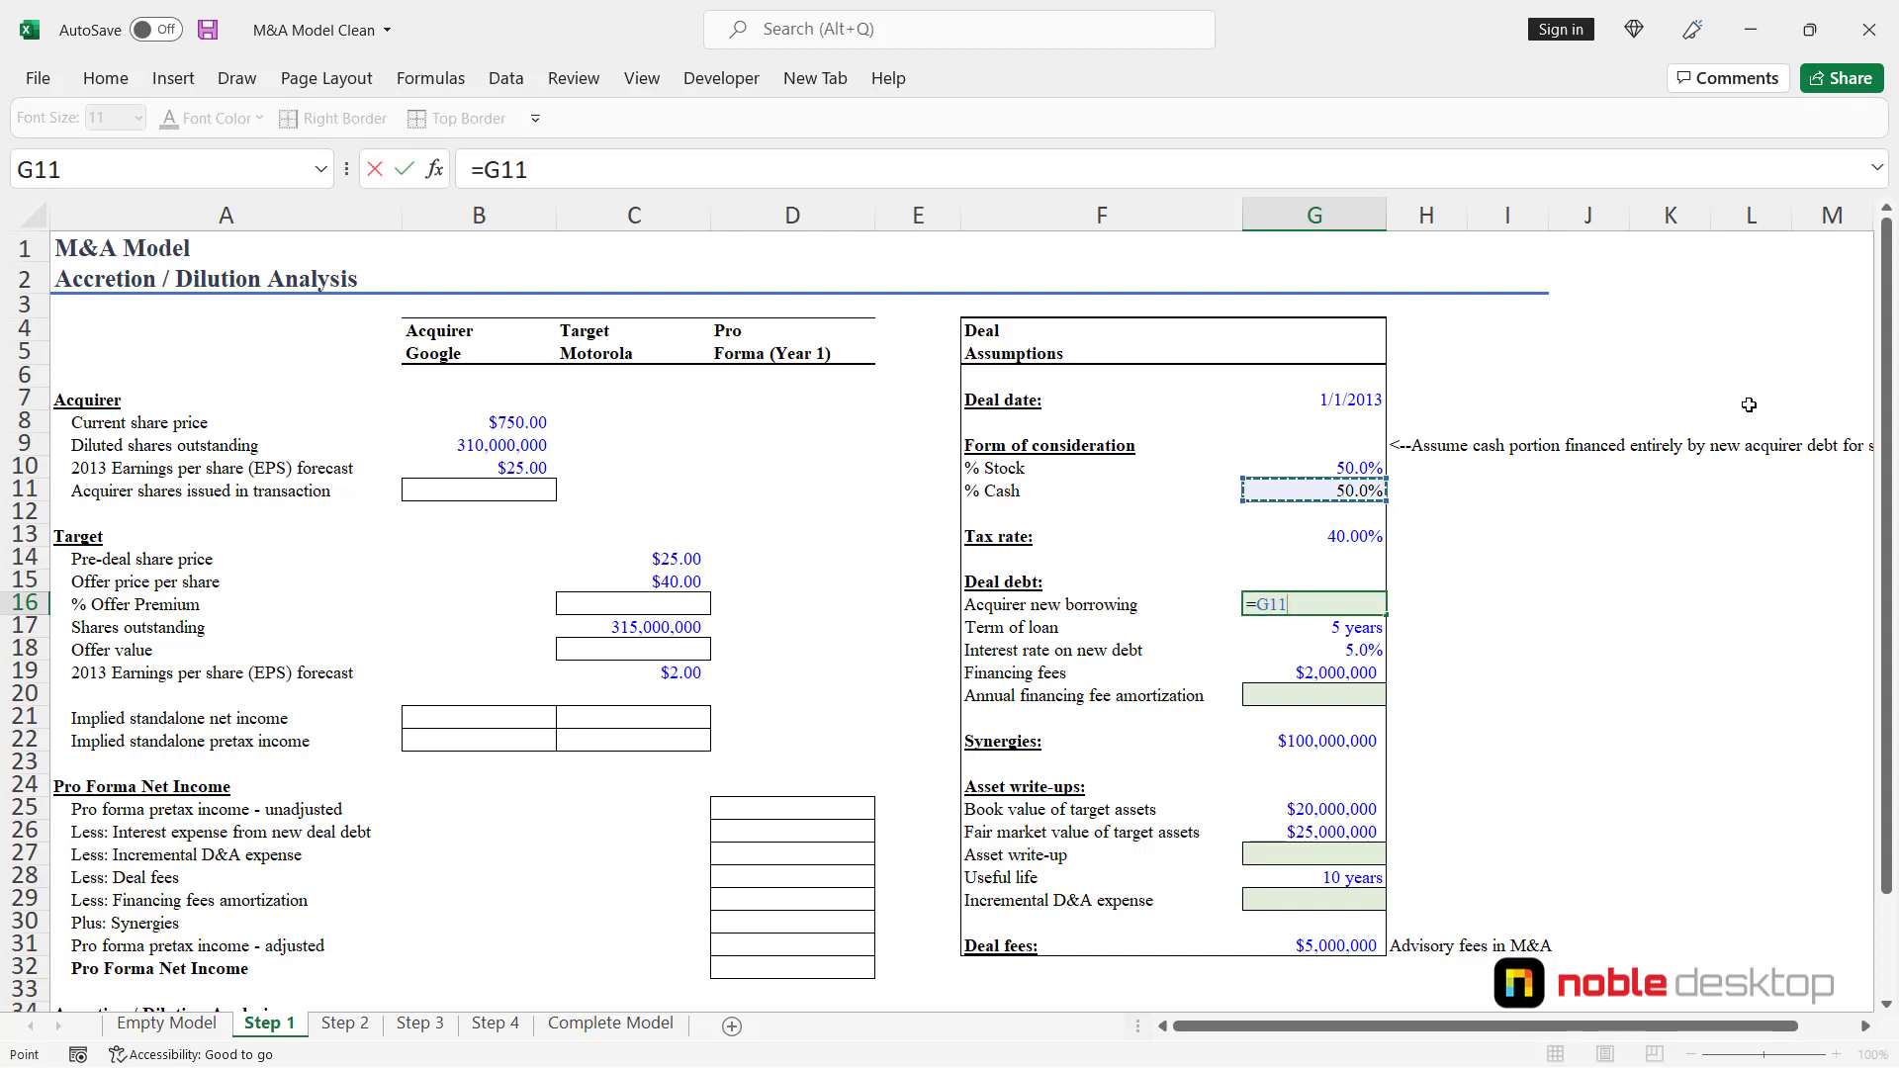
pyautogui.write('*')
pyautogui.press('Left')
pyautogui.press('Left')
pyautogui.press('Left')
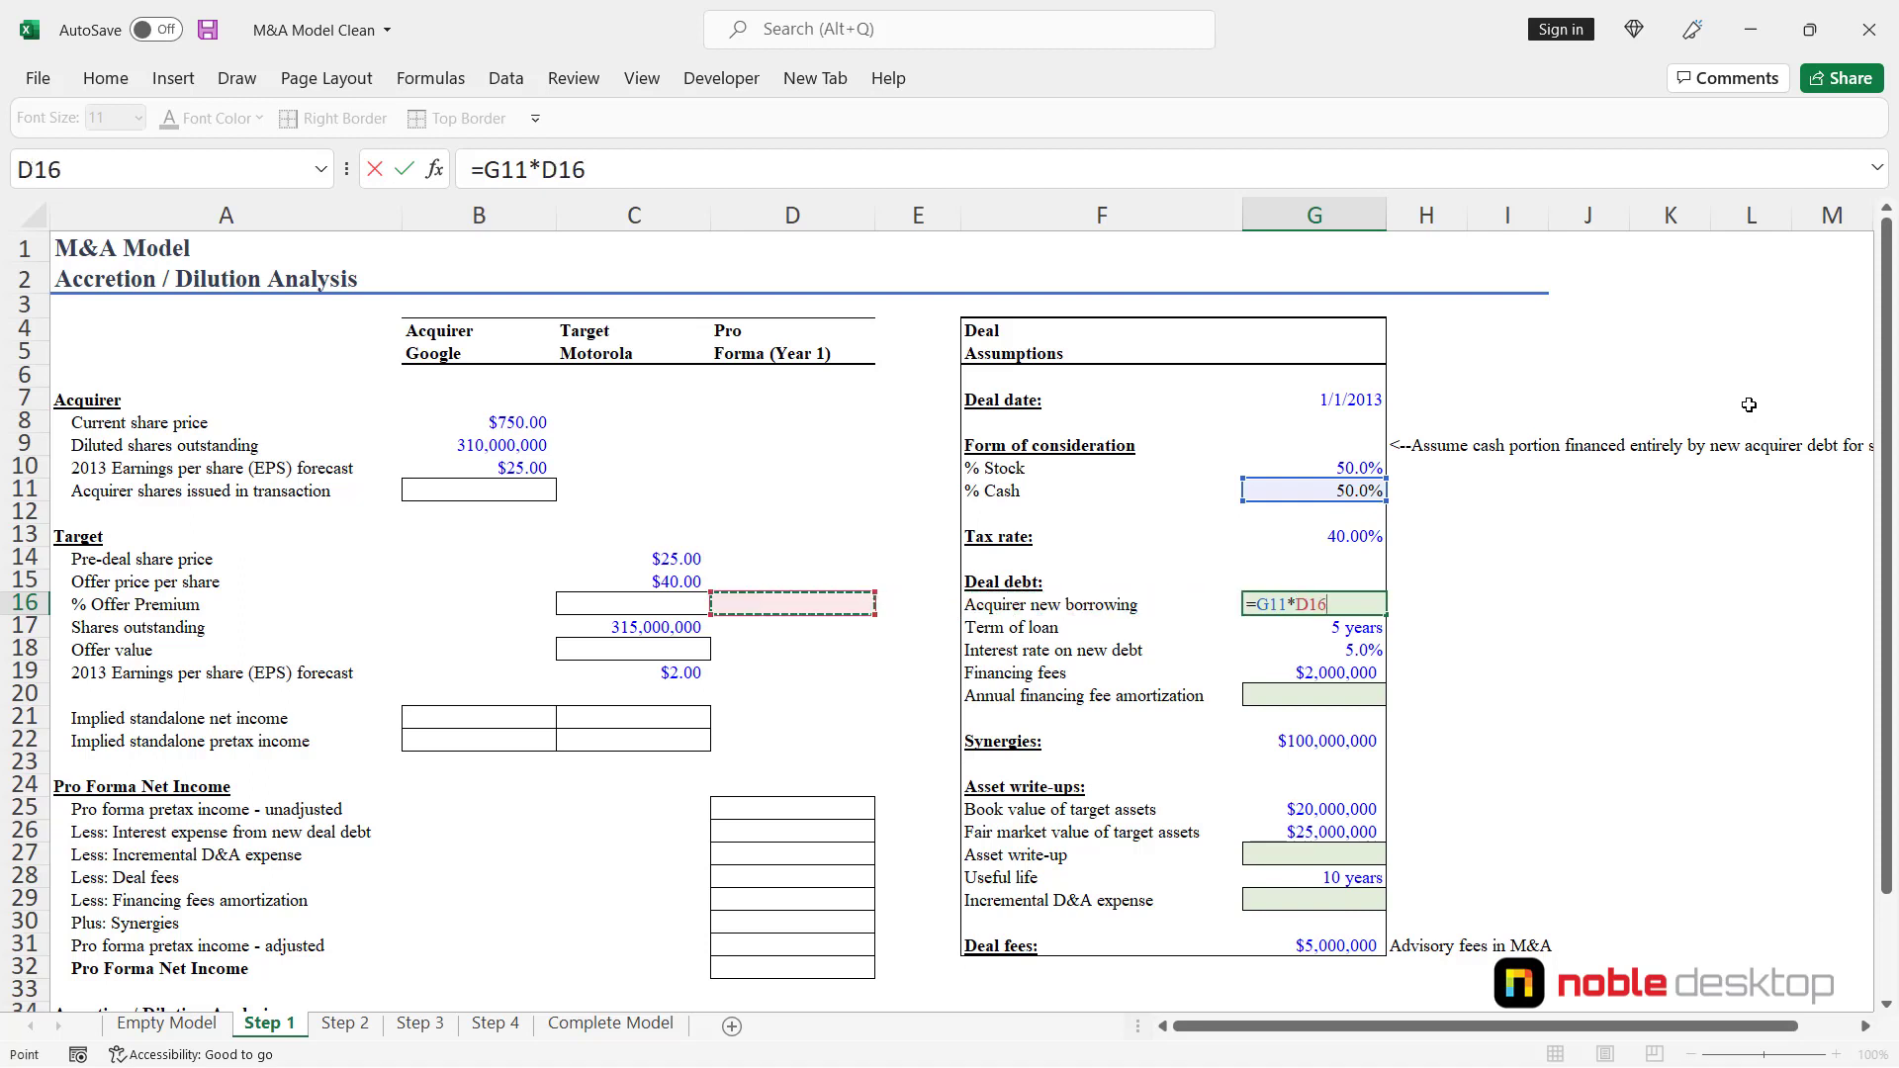
pyautogui.press('Down')
pyautogui.press('Down')
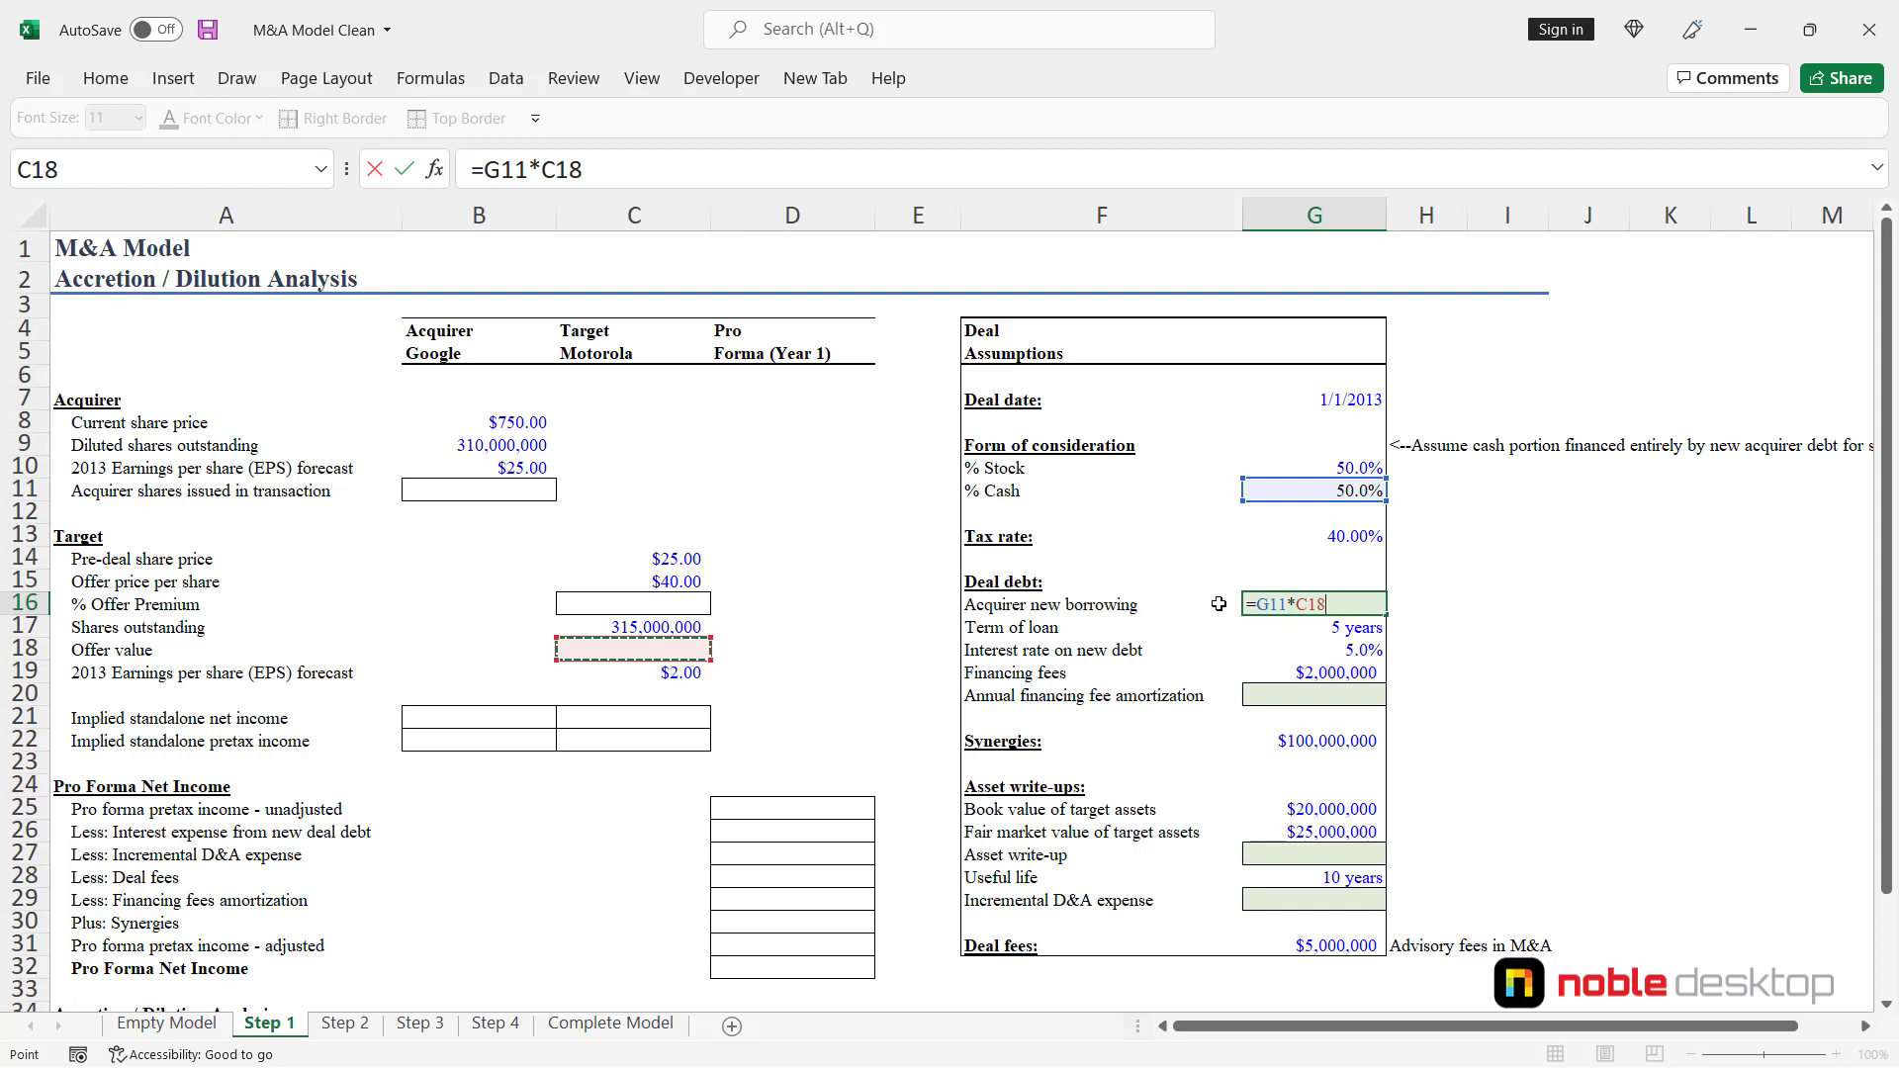
pyautogui.hotkey('ctrl', 'Return')
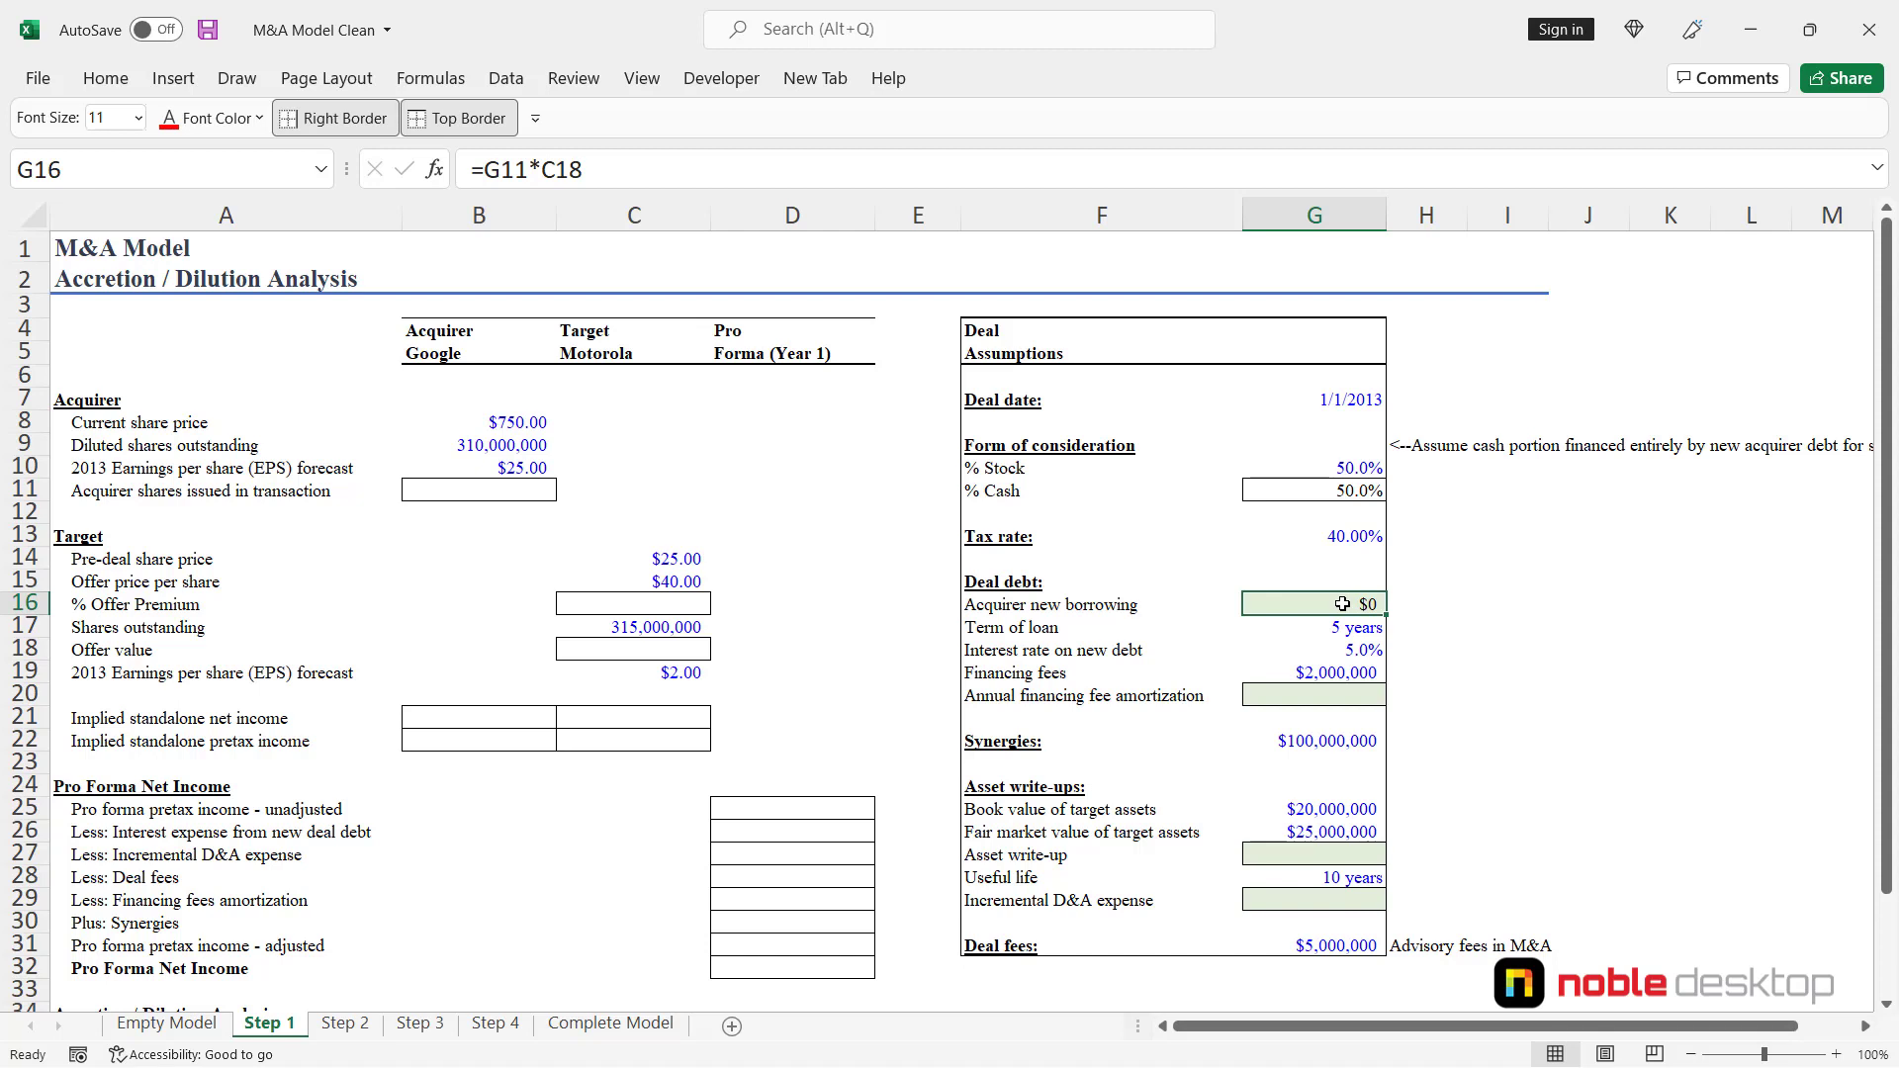
# - Calculate the annual financing fee amortization in G20 as financing fees divided by the loan term, =G19/G17
pyautogui.press('Down')
pyautogui.press('Down')
pyautogui.press('Down')
pyautogui.press('Down')
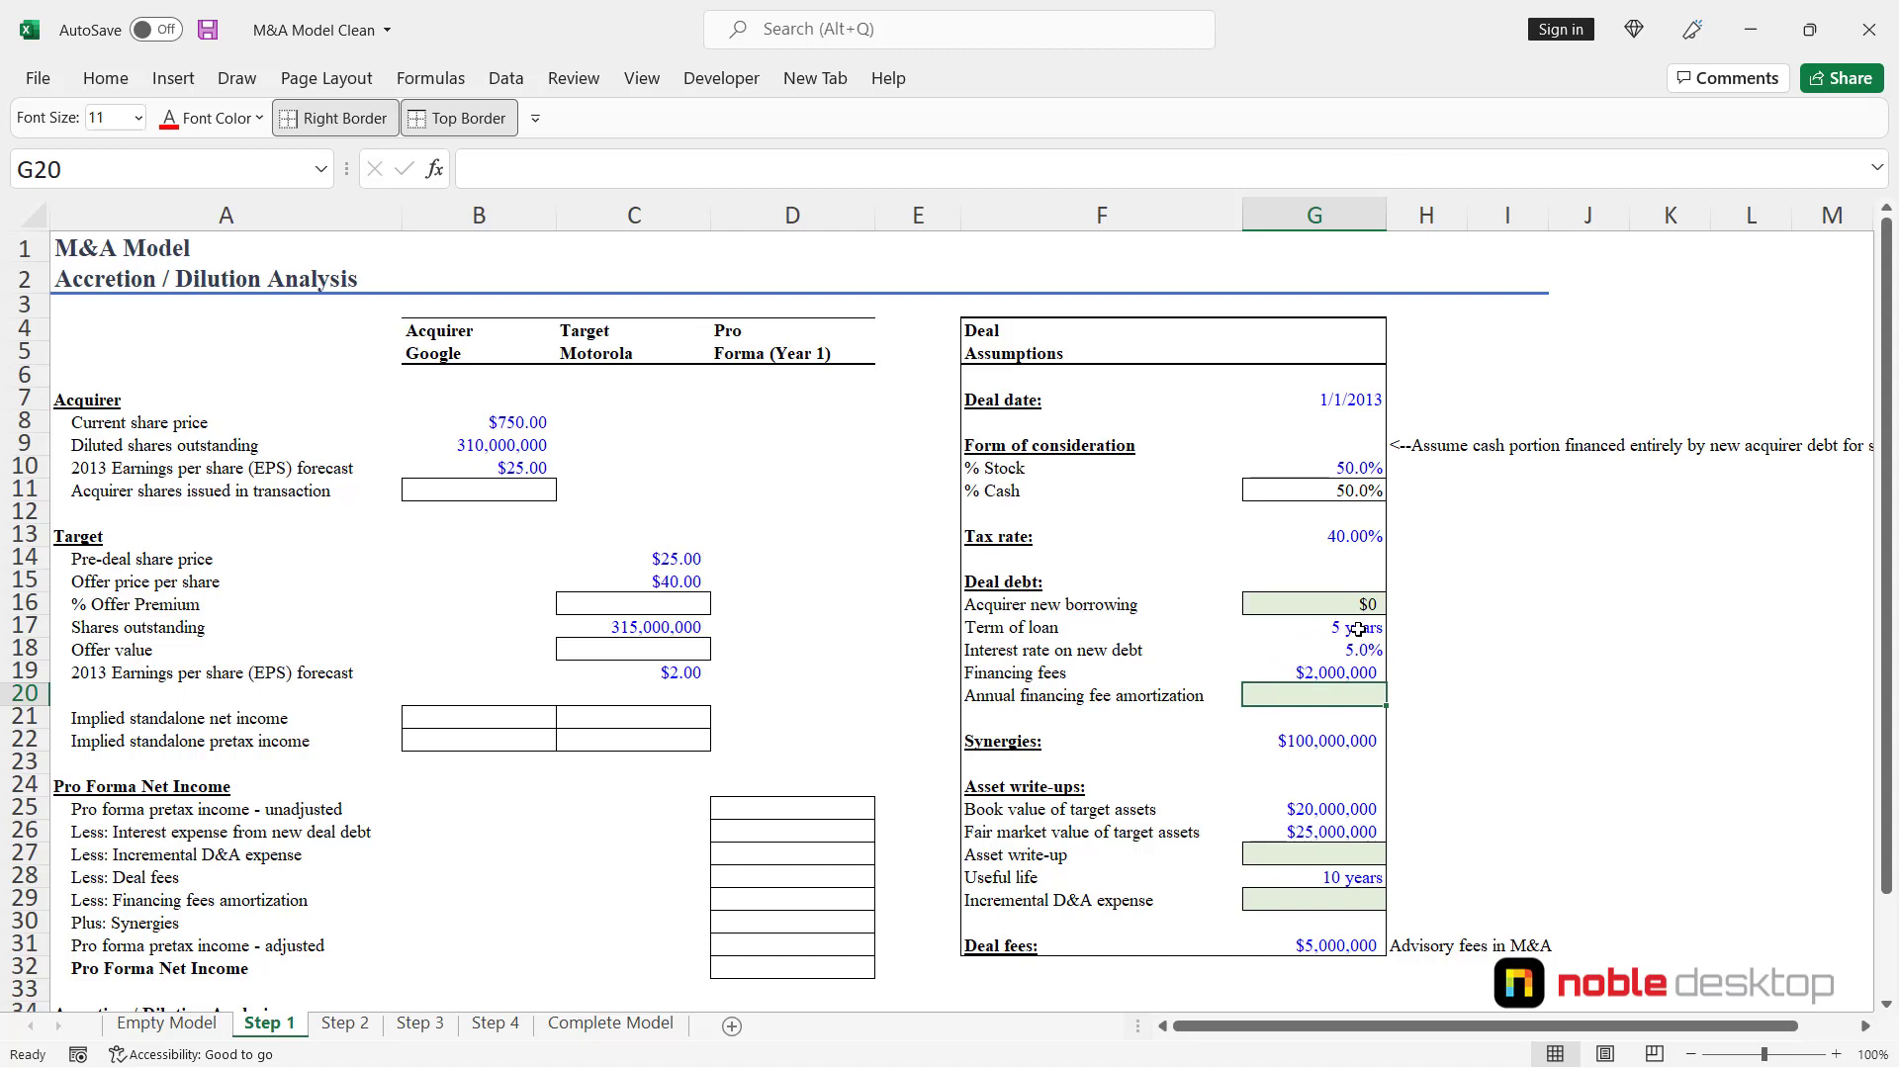
pyautogui.write('=')
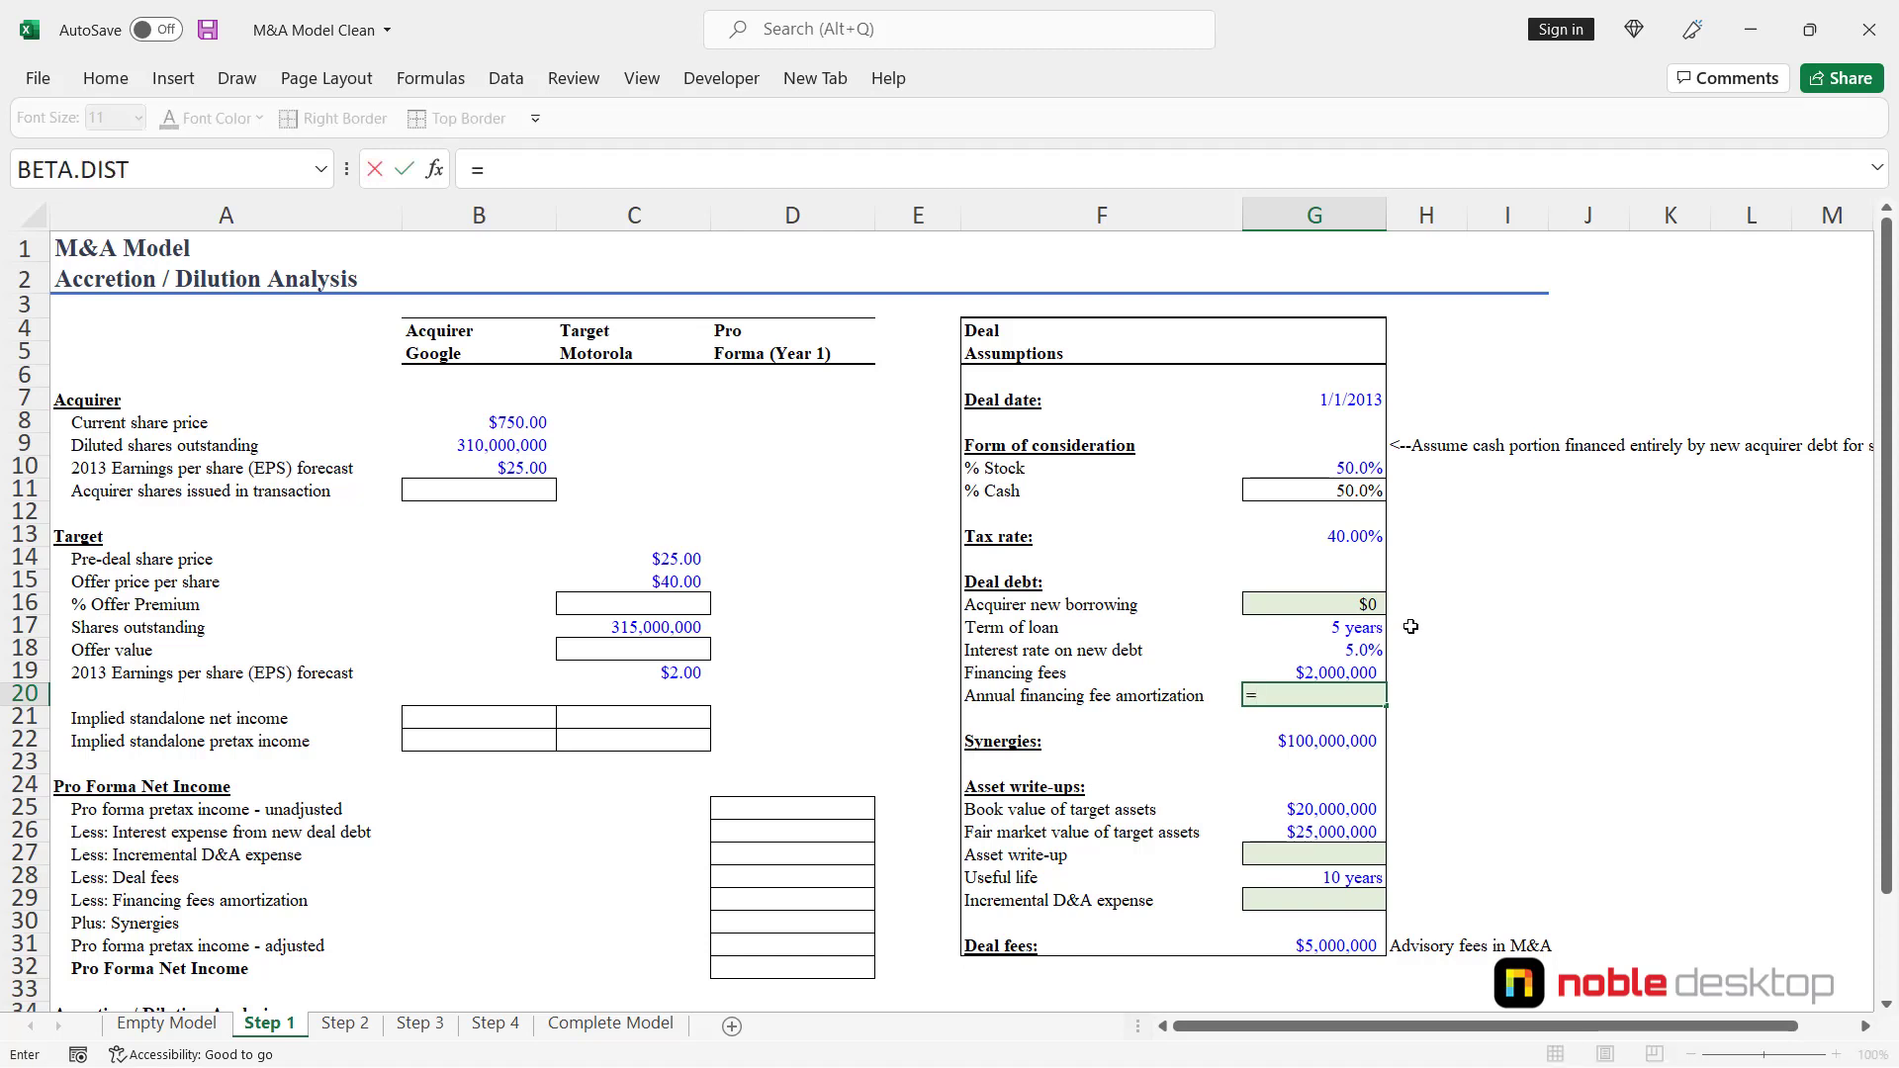
pyautogui.press('Up')
pyautogui.write('/')
pyautogui.press('Up')
pyautogui.press('Up')
pyautogui.press('Up')
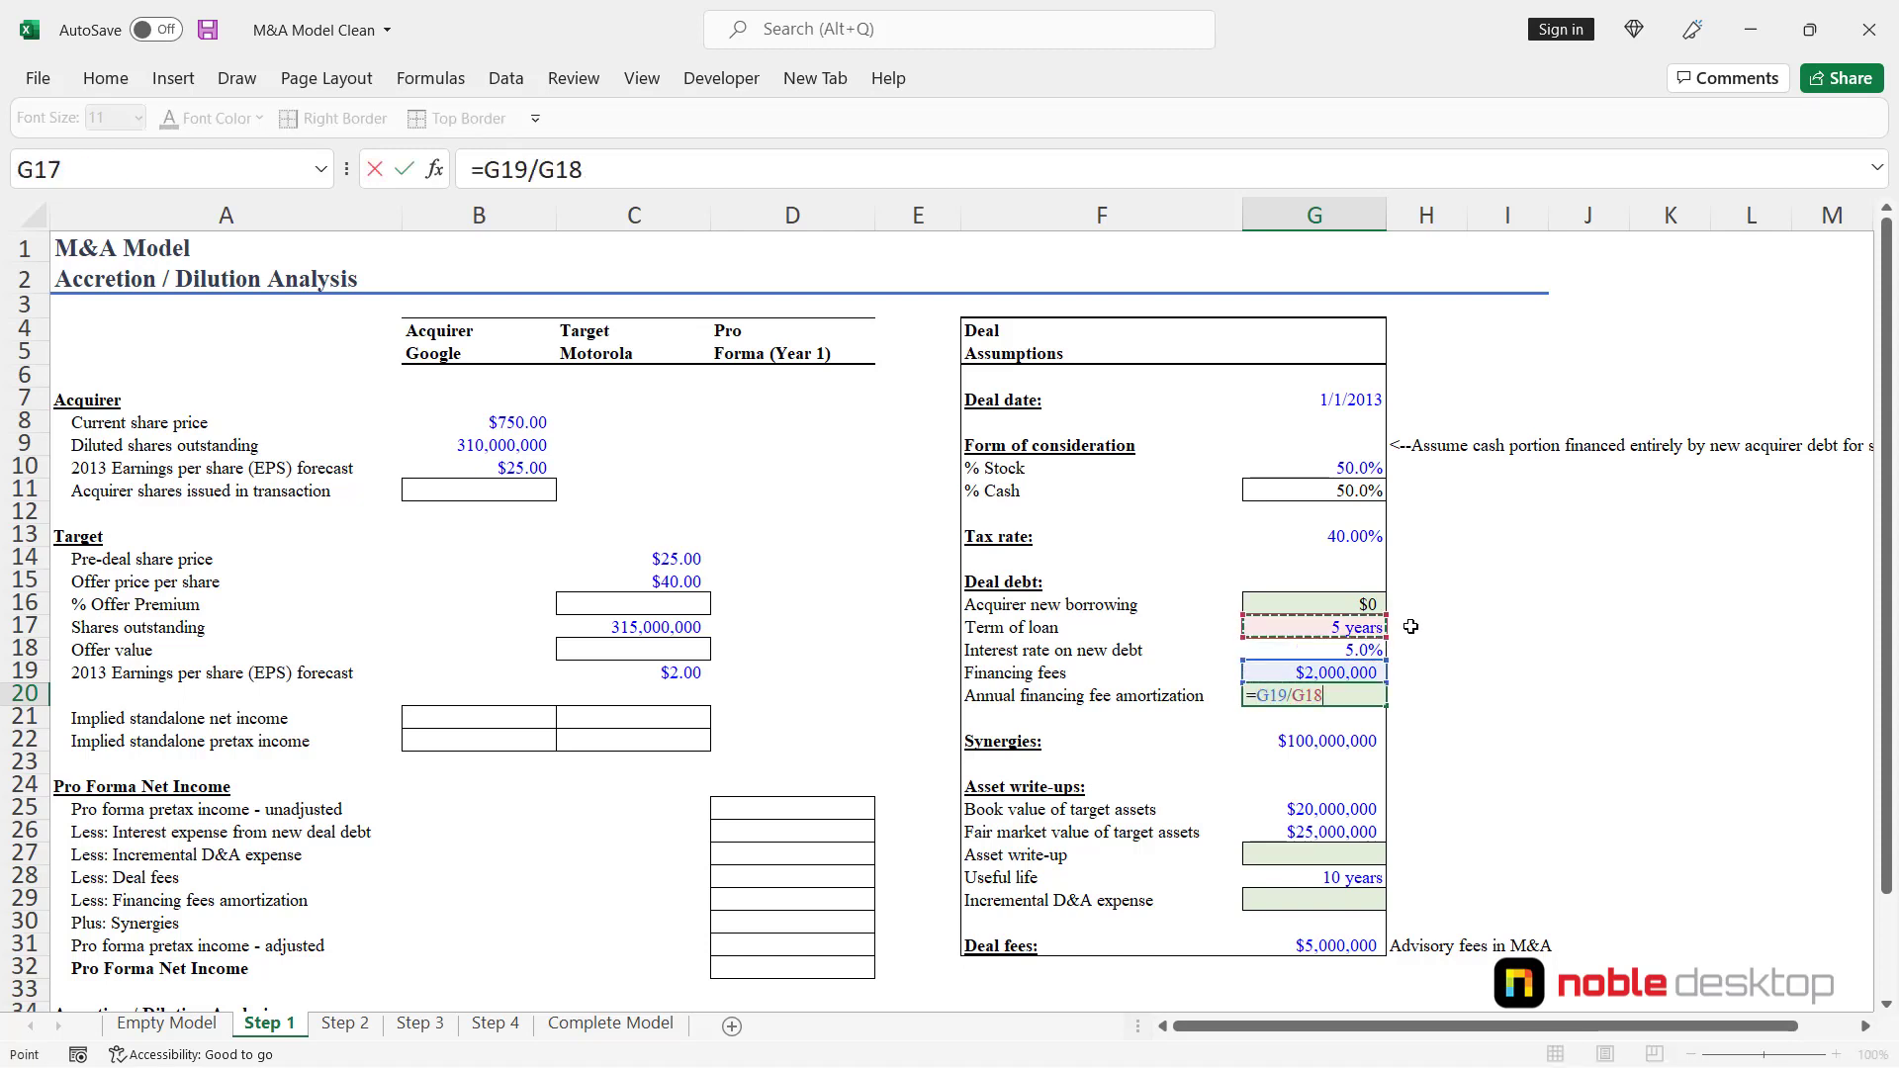
pyautogui.hotkey('ctrl', 'Return')
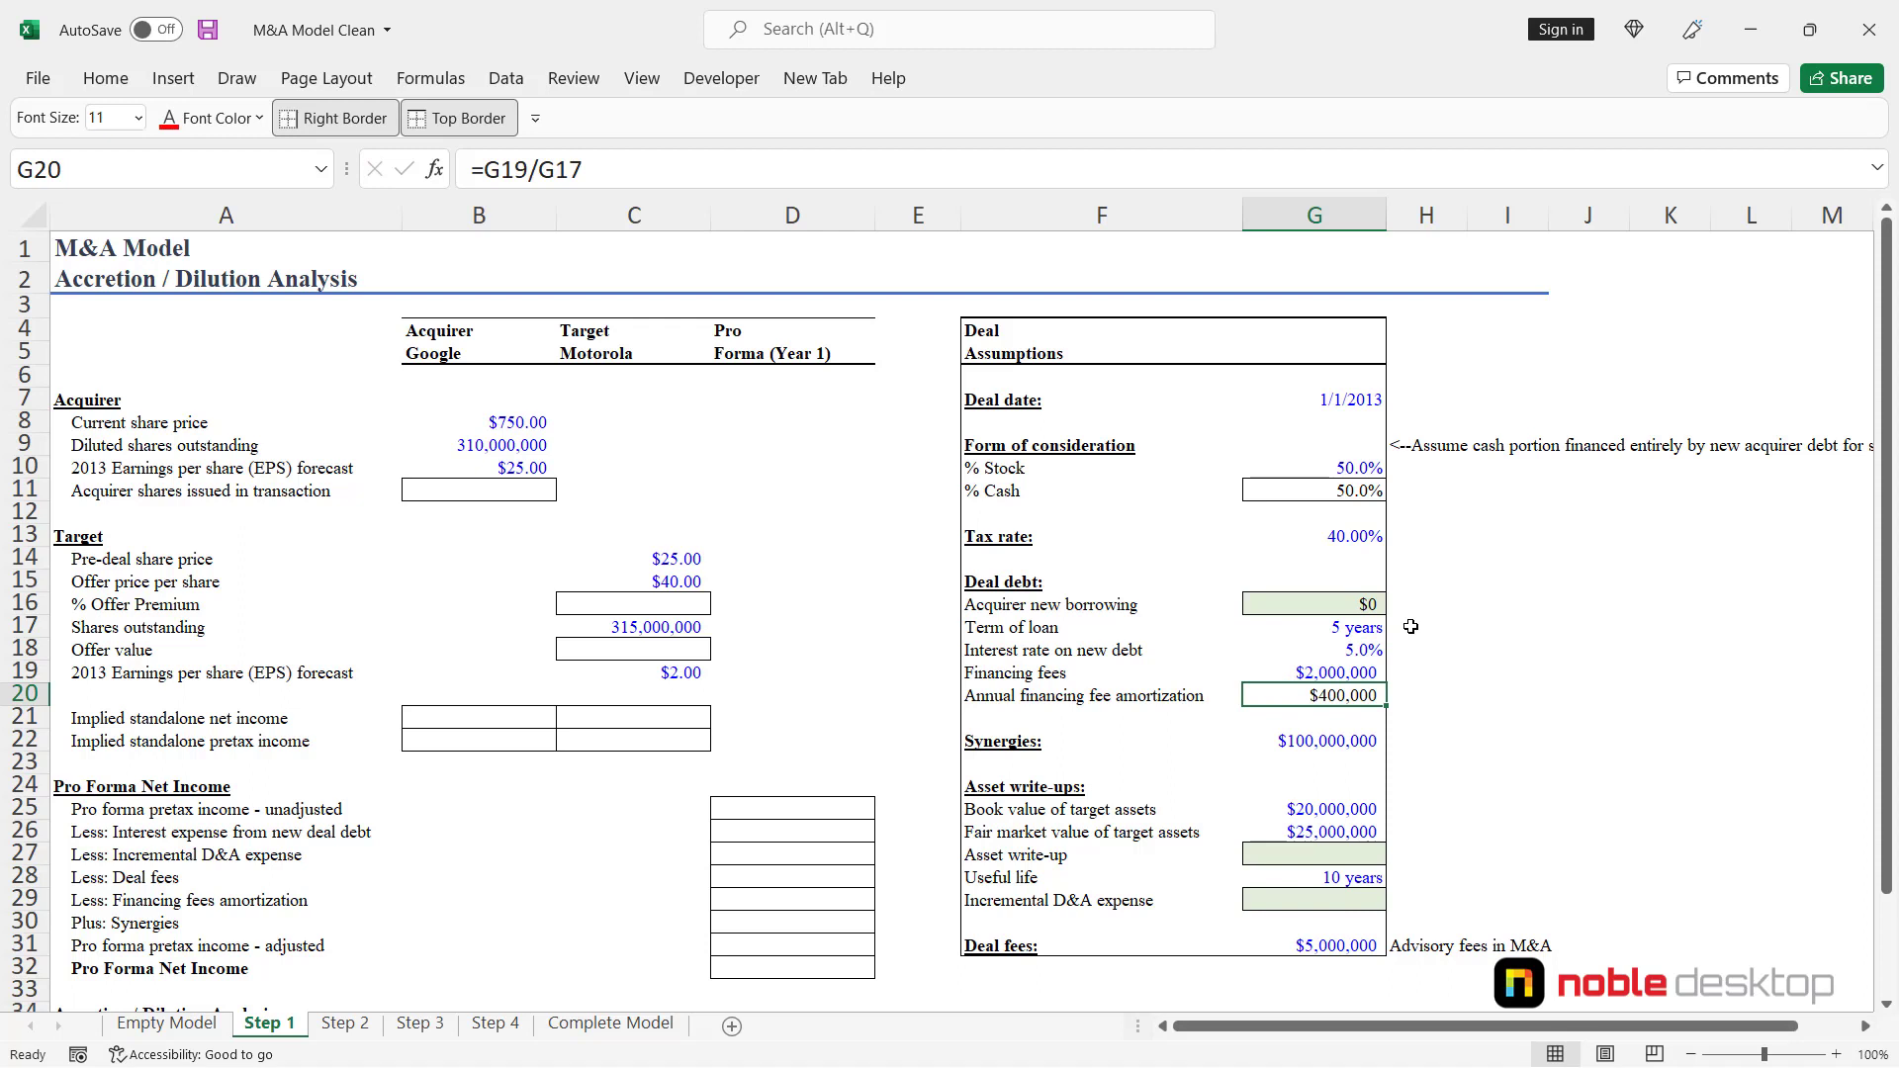
# - Calculate the asset write-up in G27 as fair market value minus book value of target assets, =G26-G25
pyautogui.press('Down')
pyautogui.press('Down')
pyautogui.press('Down')
pyautogui.press('Down')
pyautogui.press('Down')
pyautogui.press('Down')
pyautogui.press('Down')
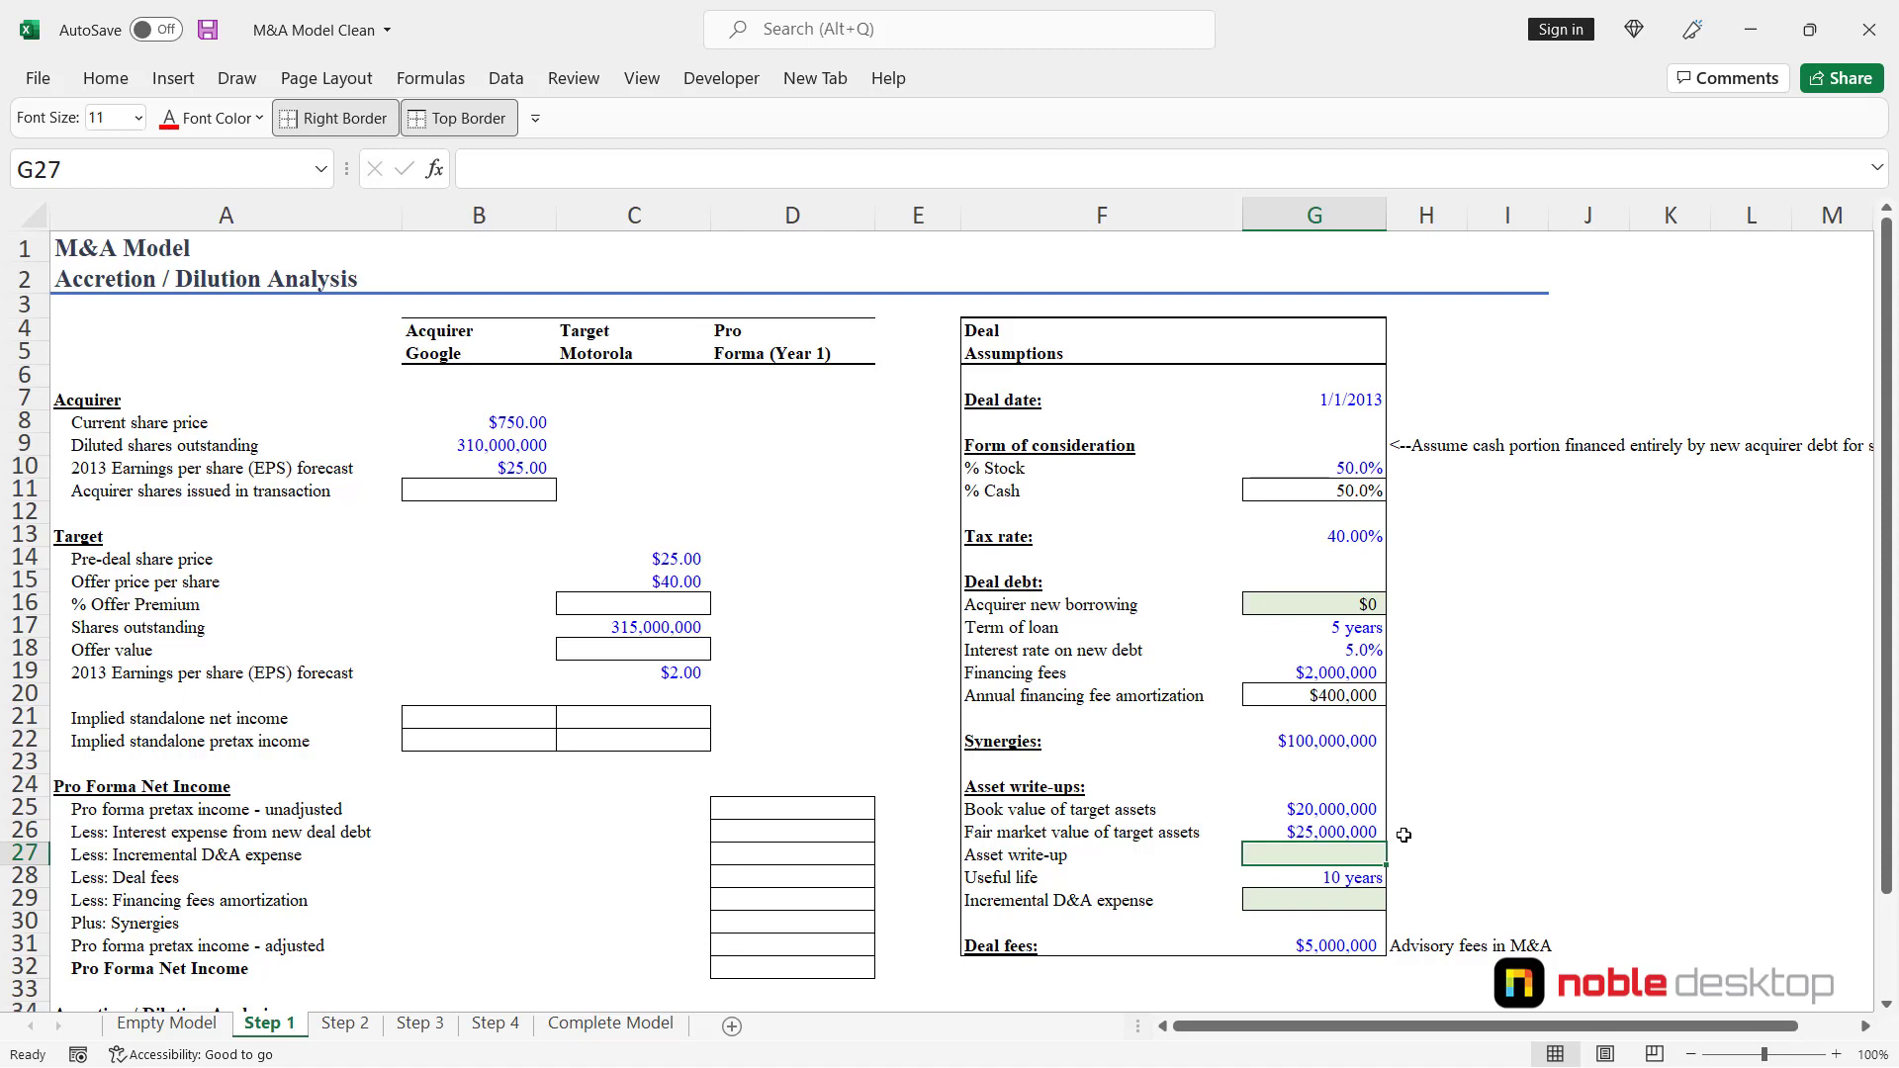
pyautogui.write('=')
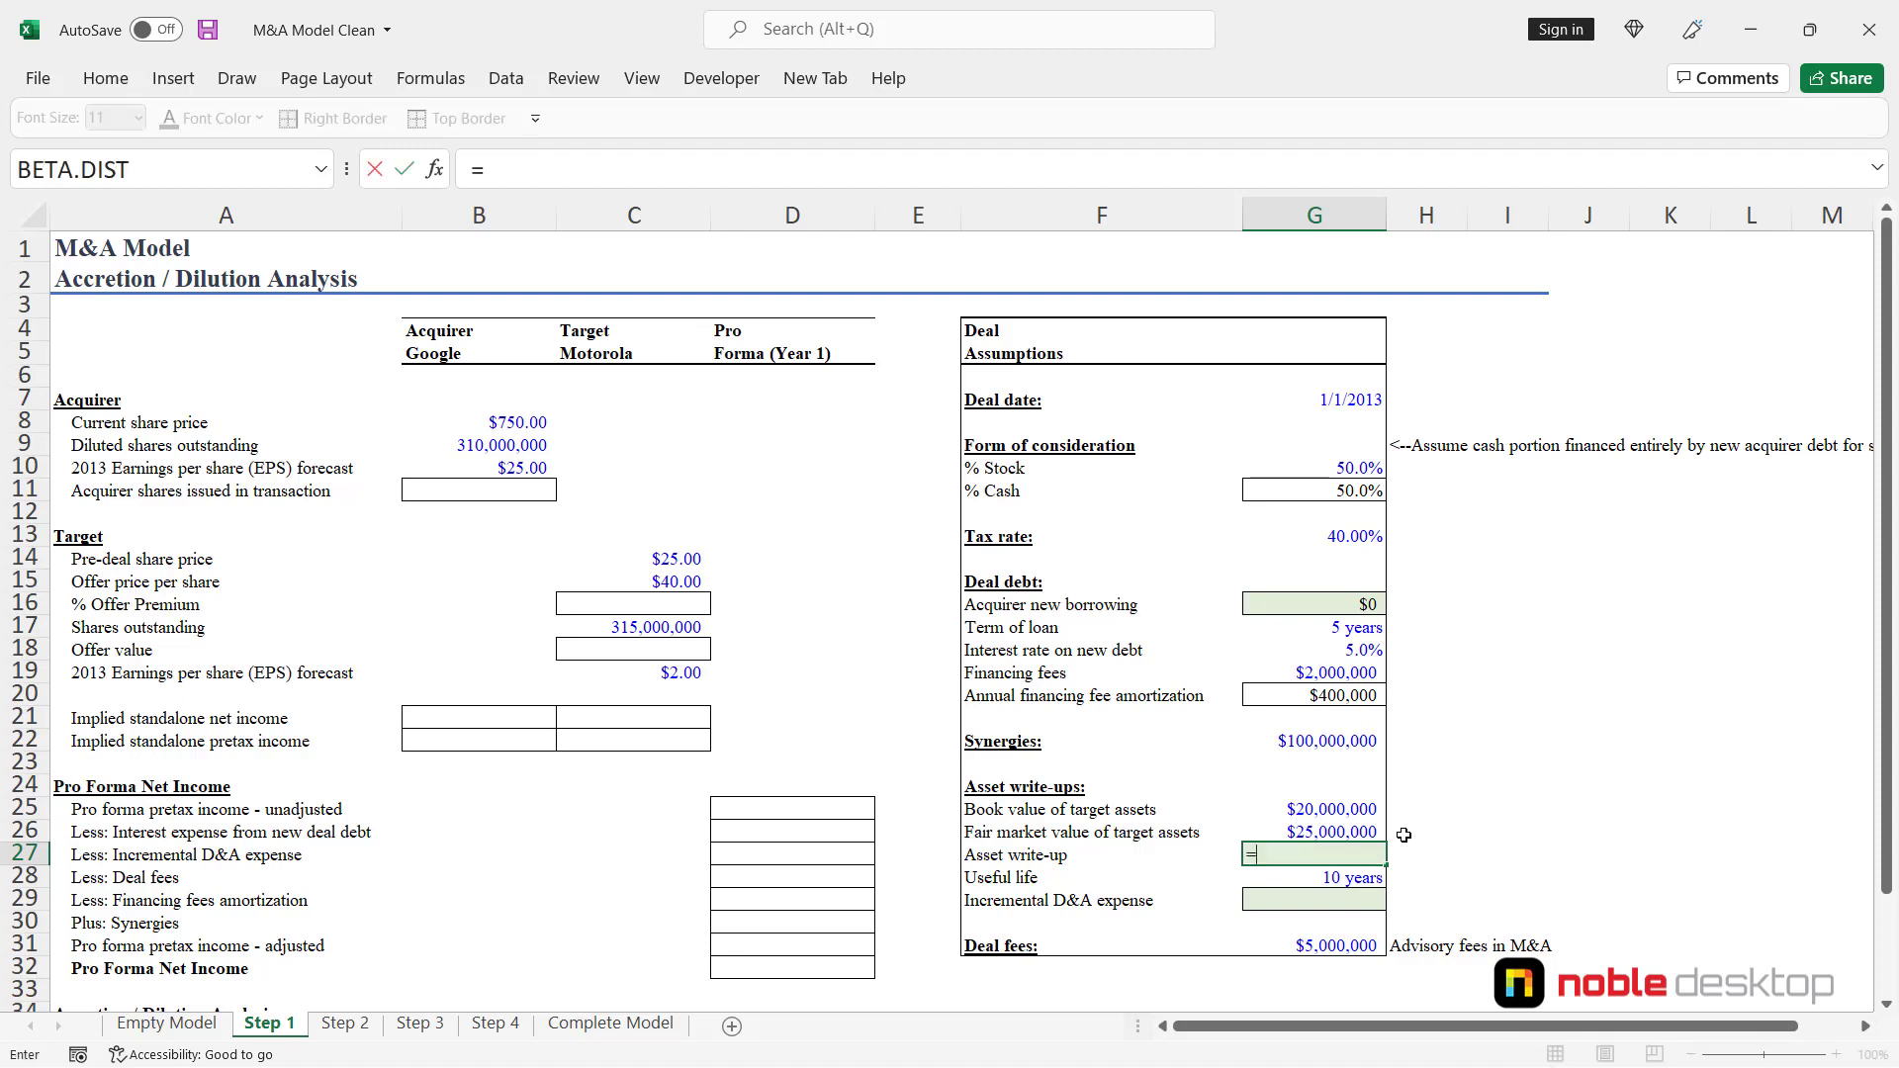
pyautogui.press('Up')
pyautogui.write('-')
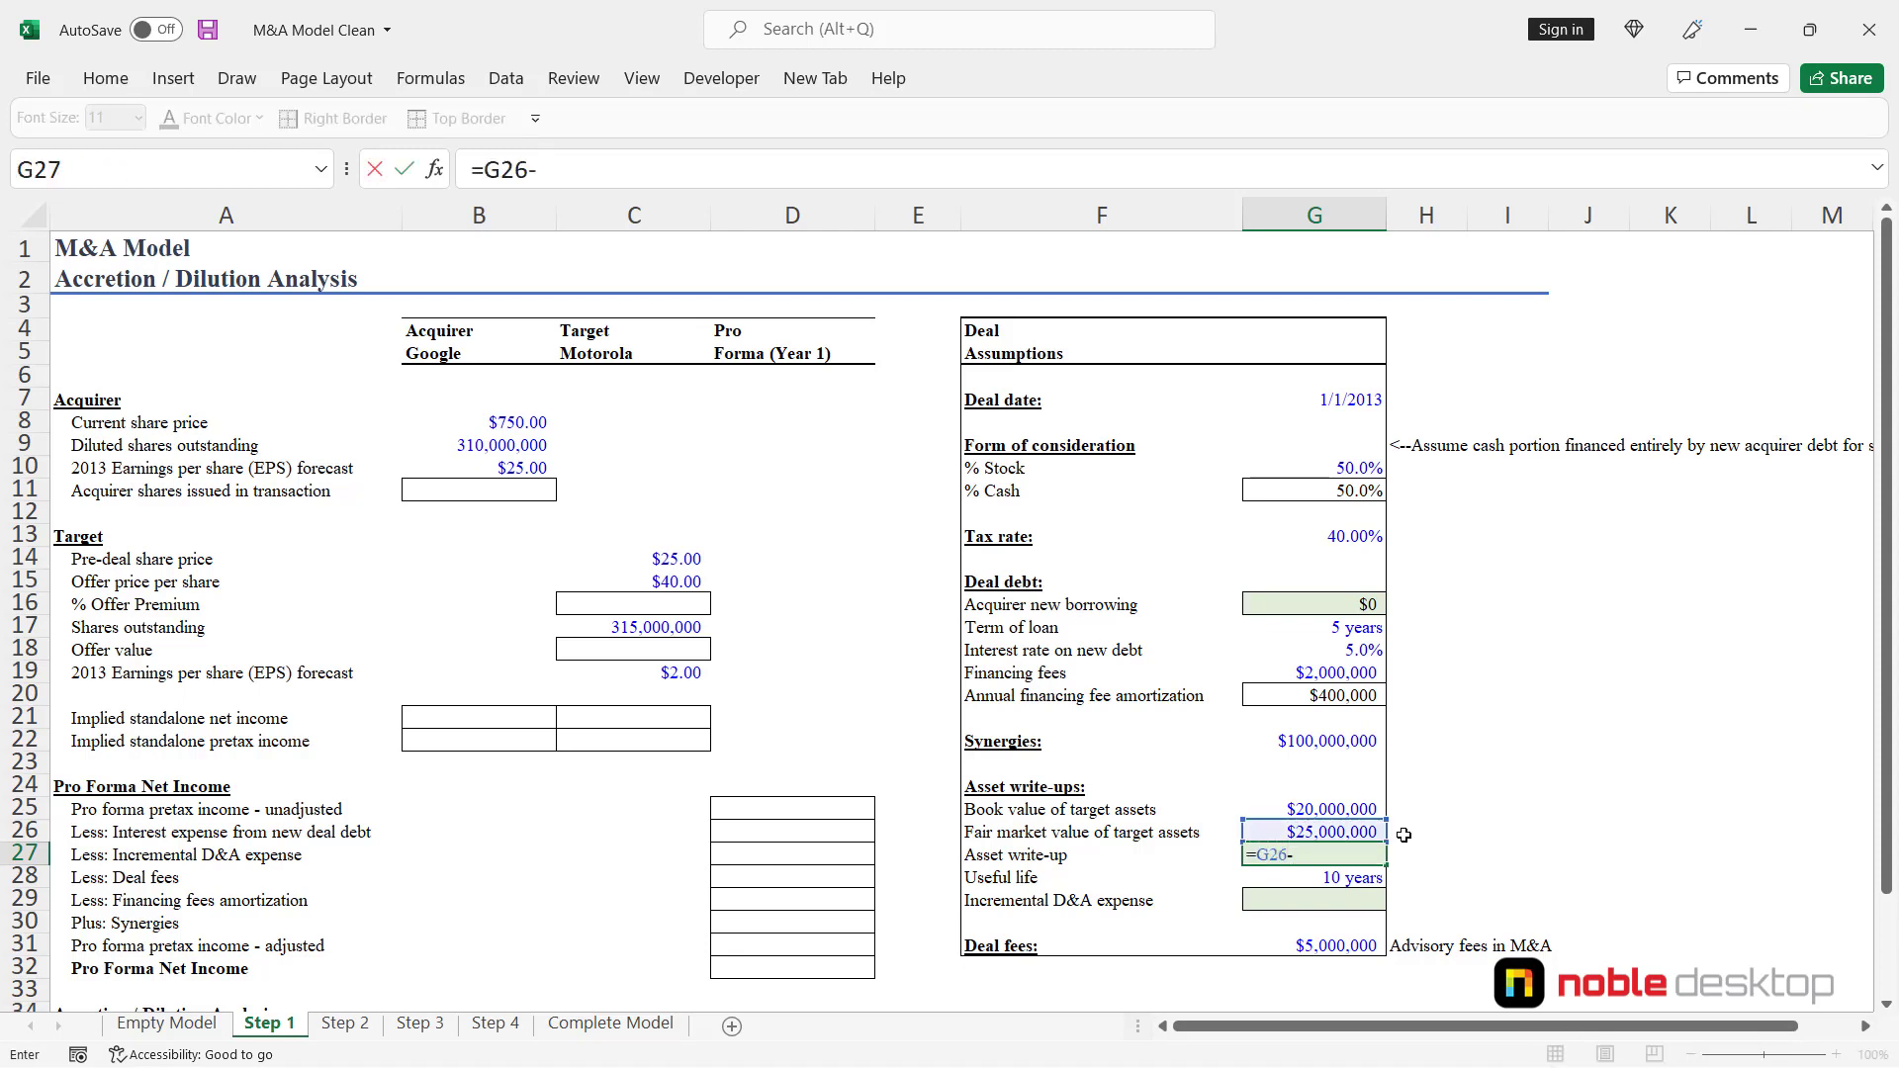
pyautogui.press('Up')
pyautogui.press('Up')
pyautogui.hotkey('ctrl', 'Return')
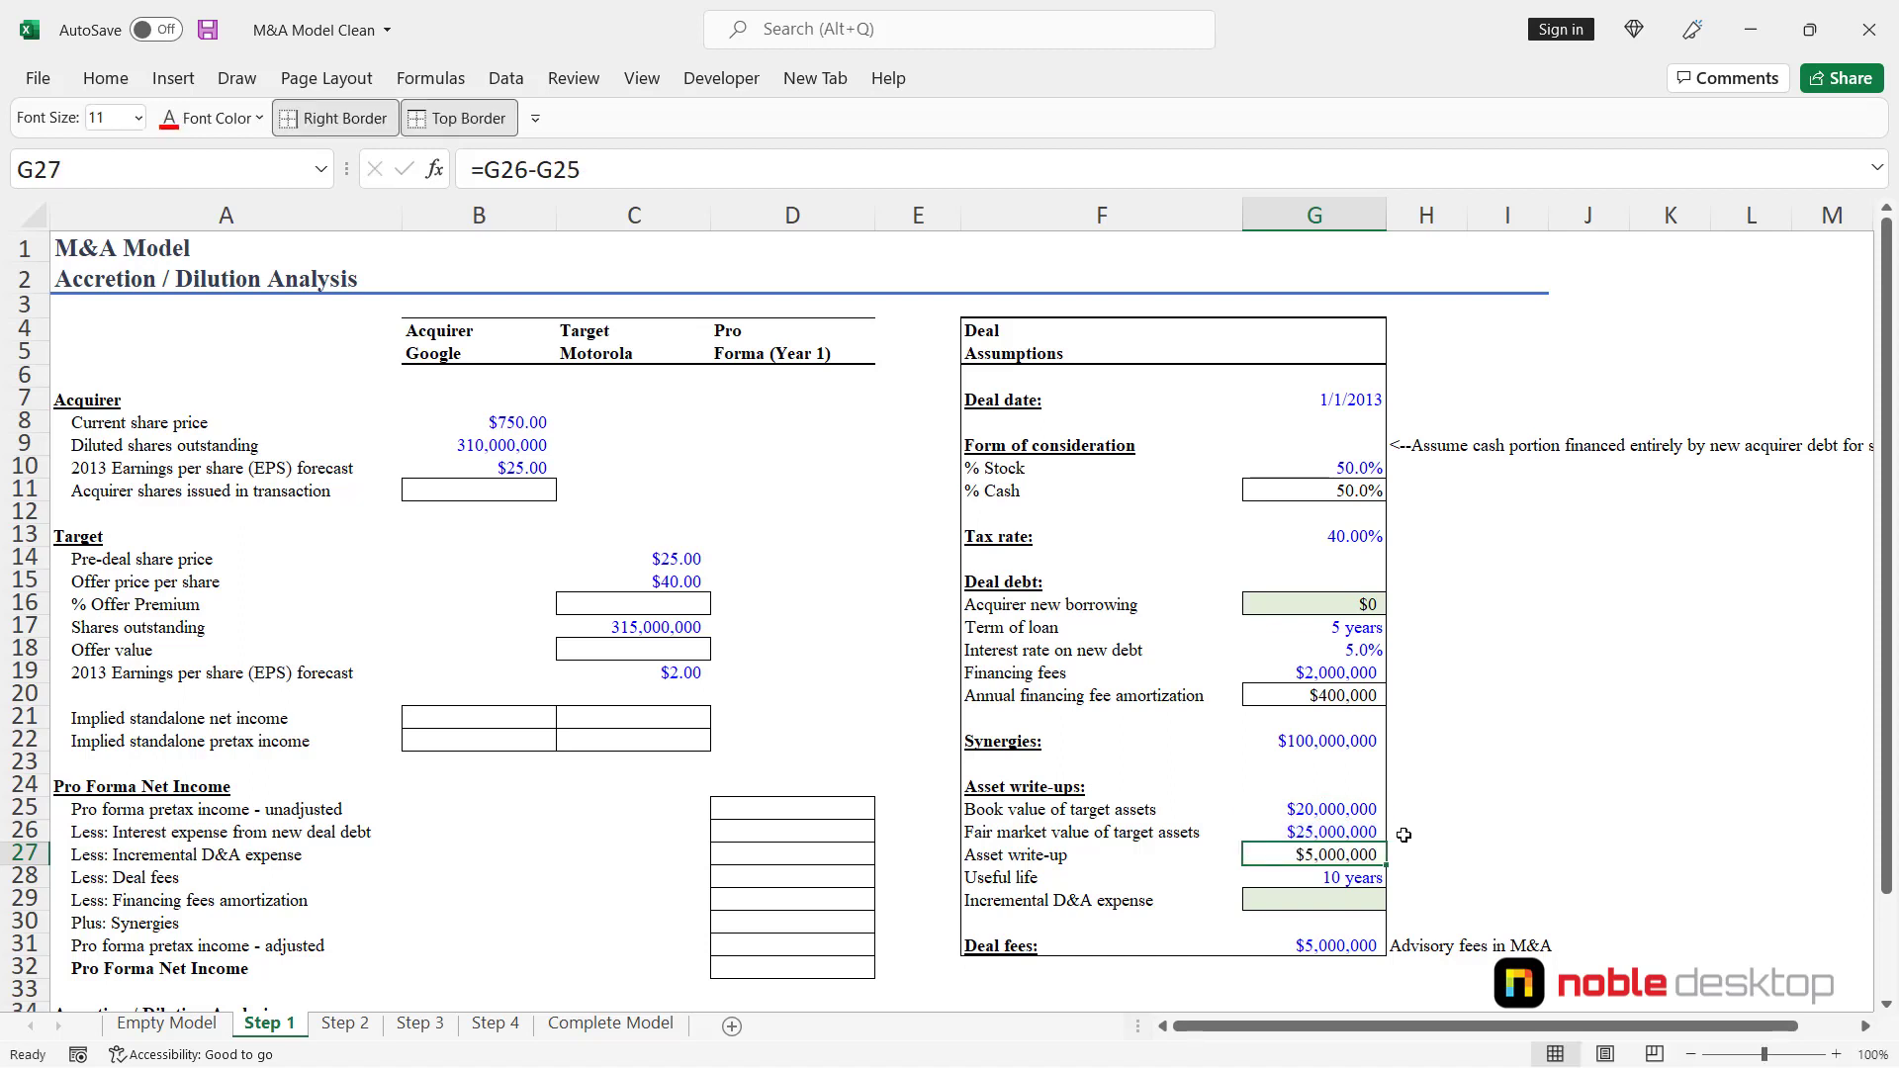
# - Calculate the incremental D&A expense in G29 as asset write-up divided by useful life, =G27/G28, and switch to the Step 2 sheet
pyautogui.press('Down')
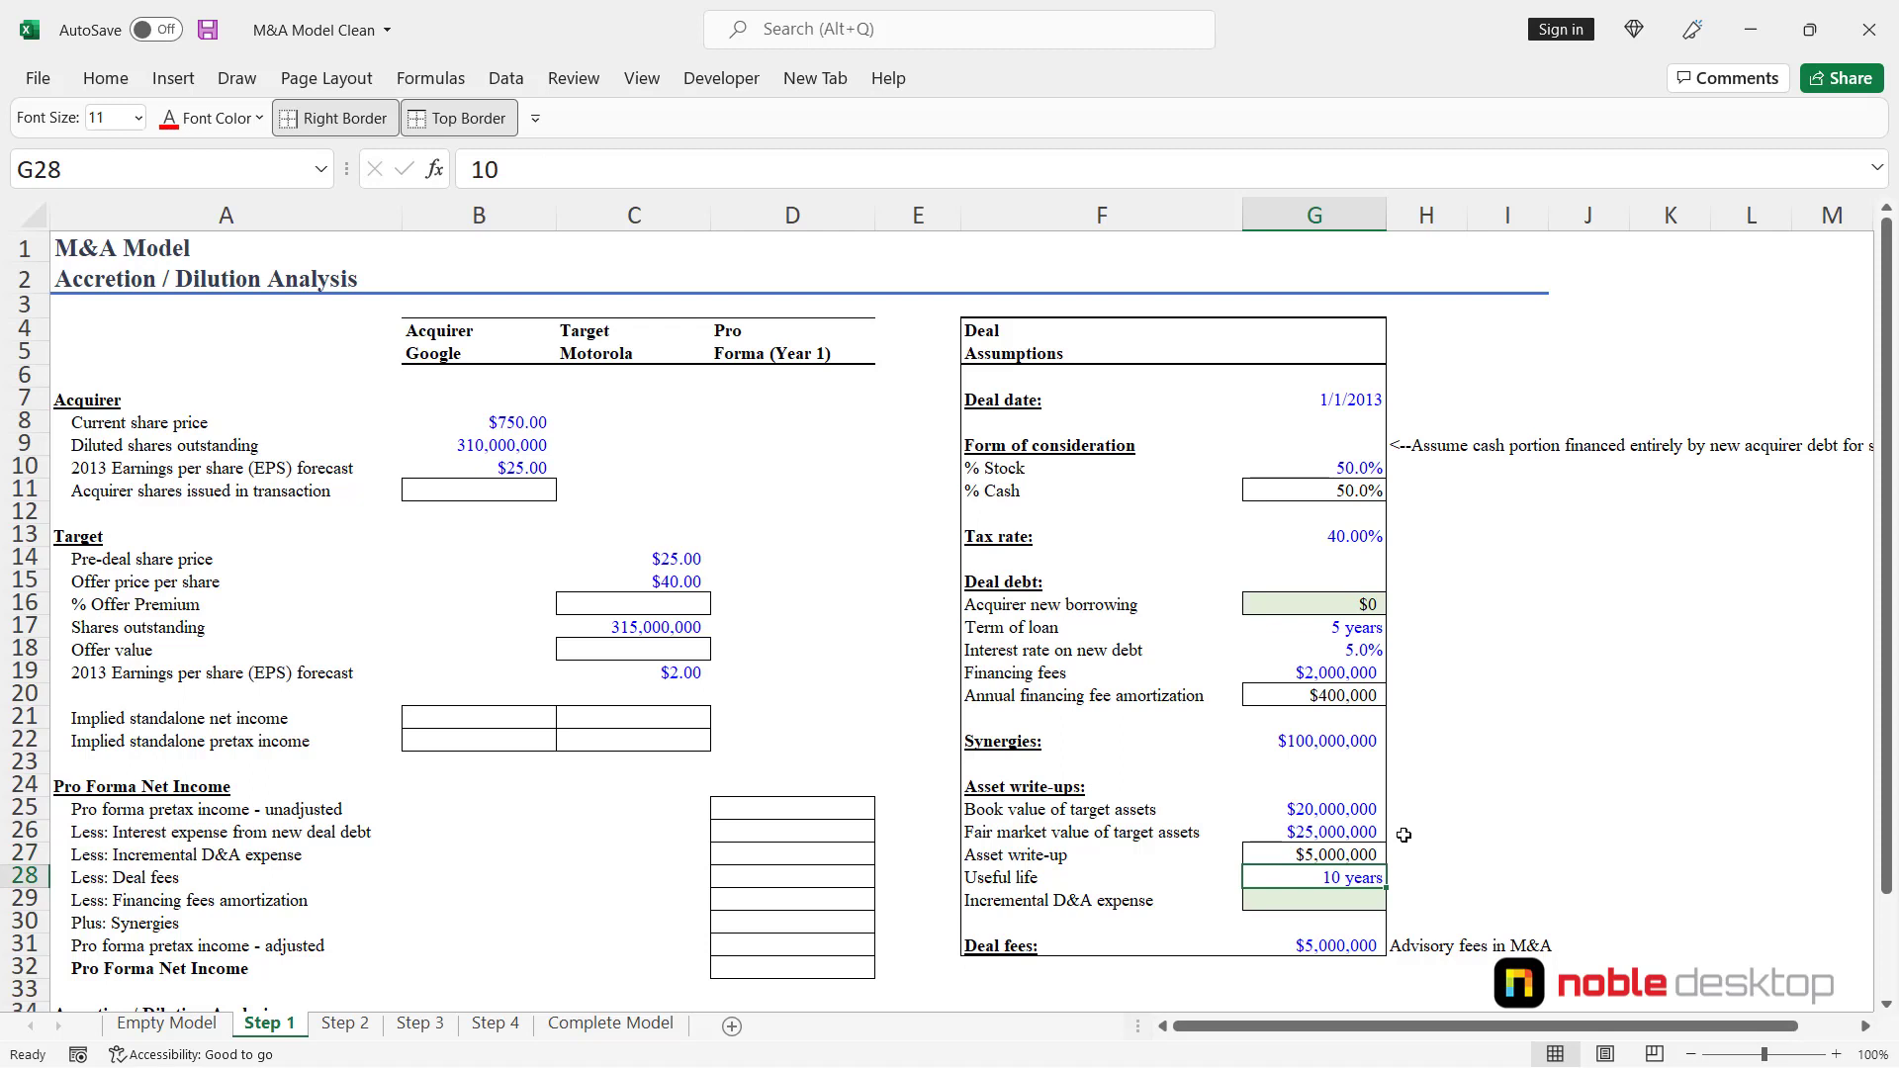
pyautogui.press('Down')
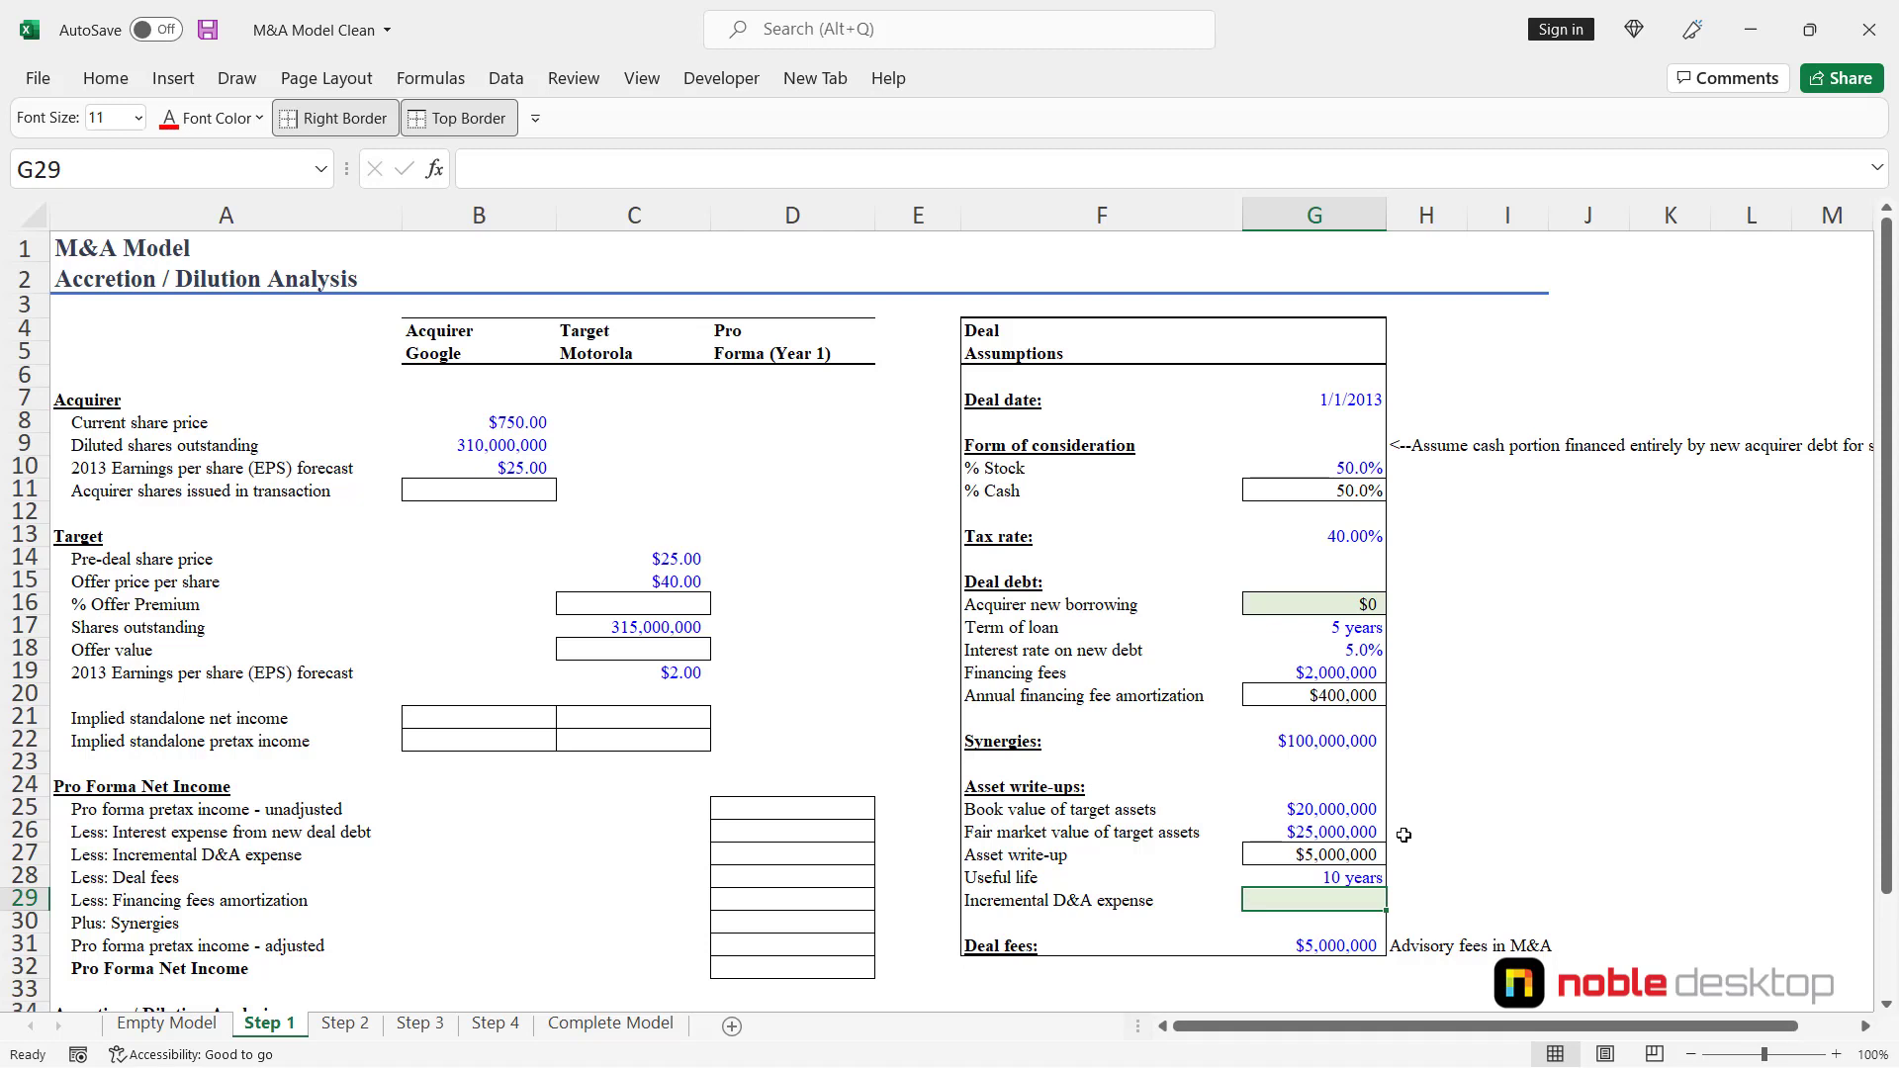
pyautogui.write('=')
pyautogui.press('Up')
pyautogui.press('Up')
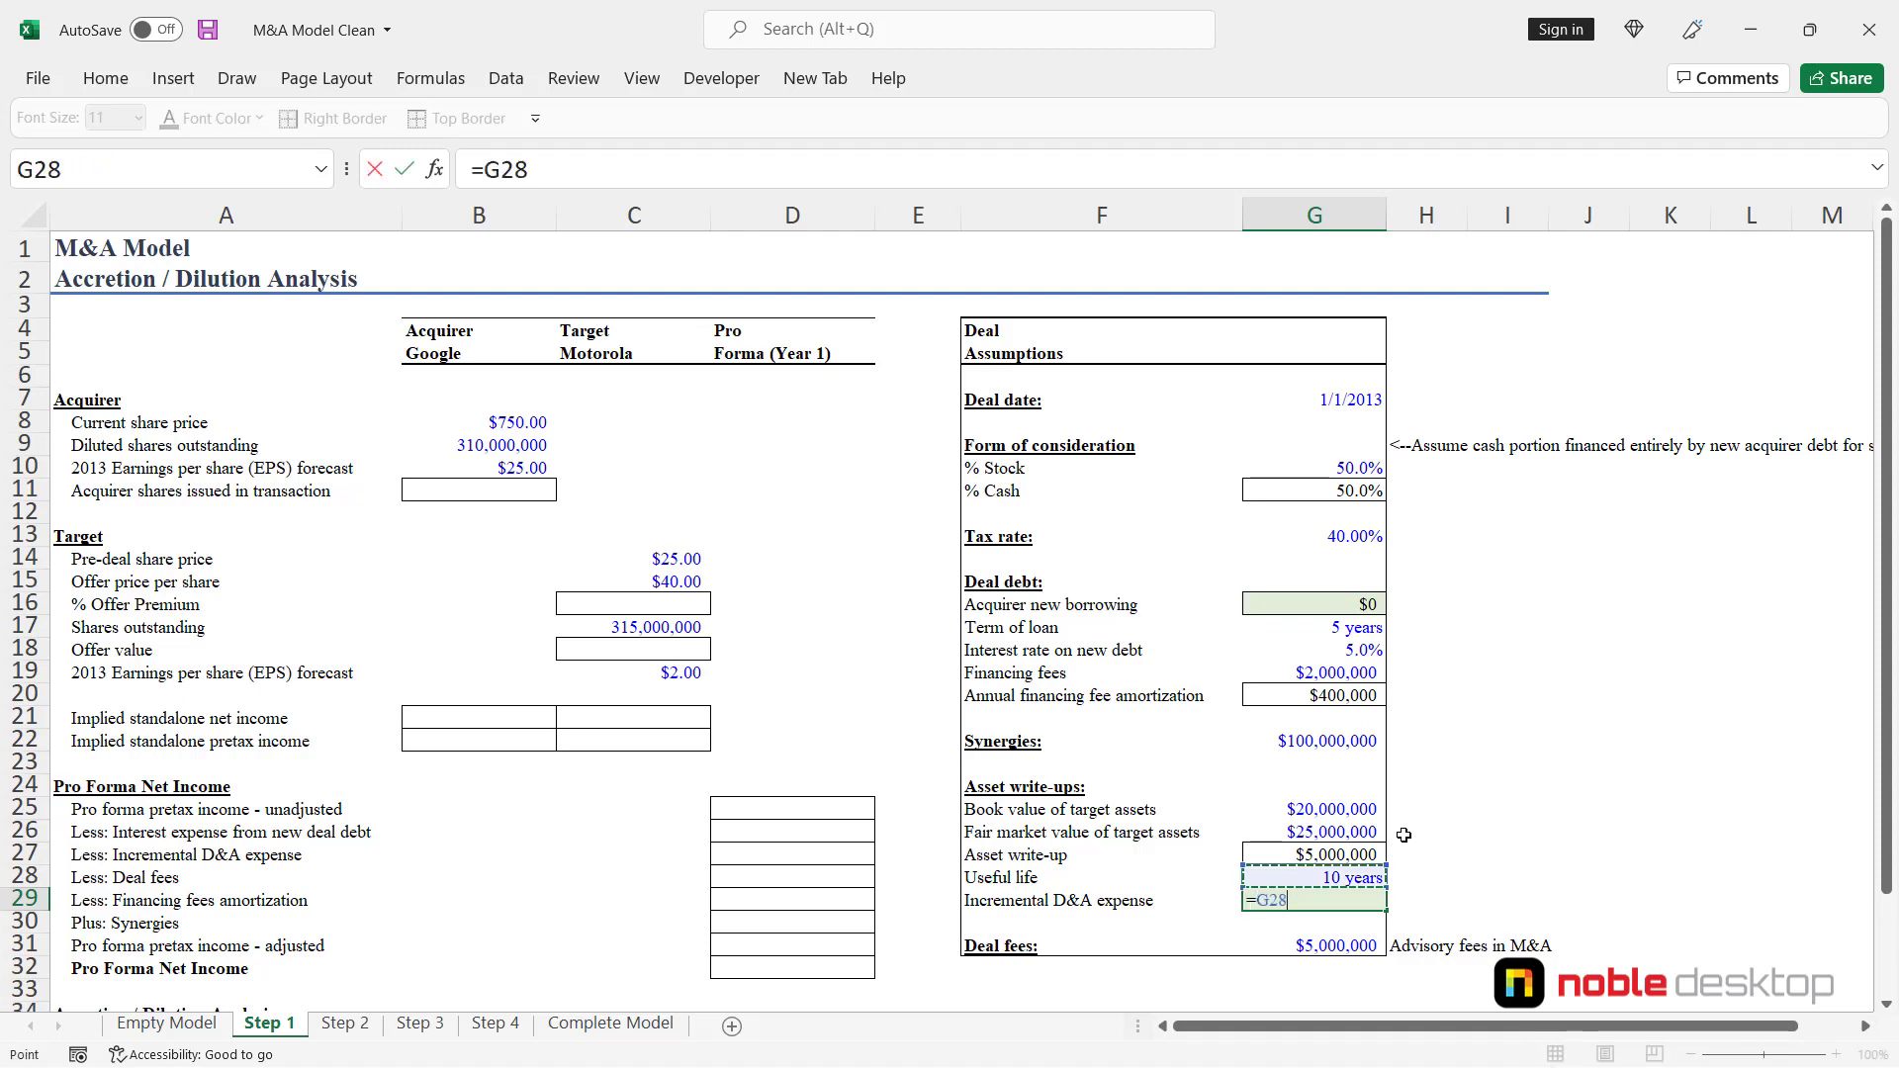
pyautogui.write('/')
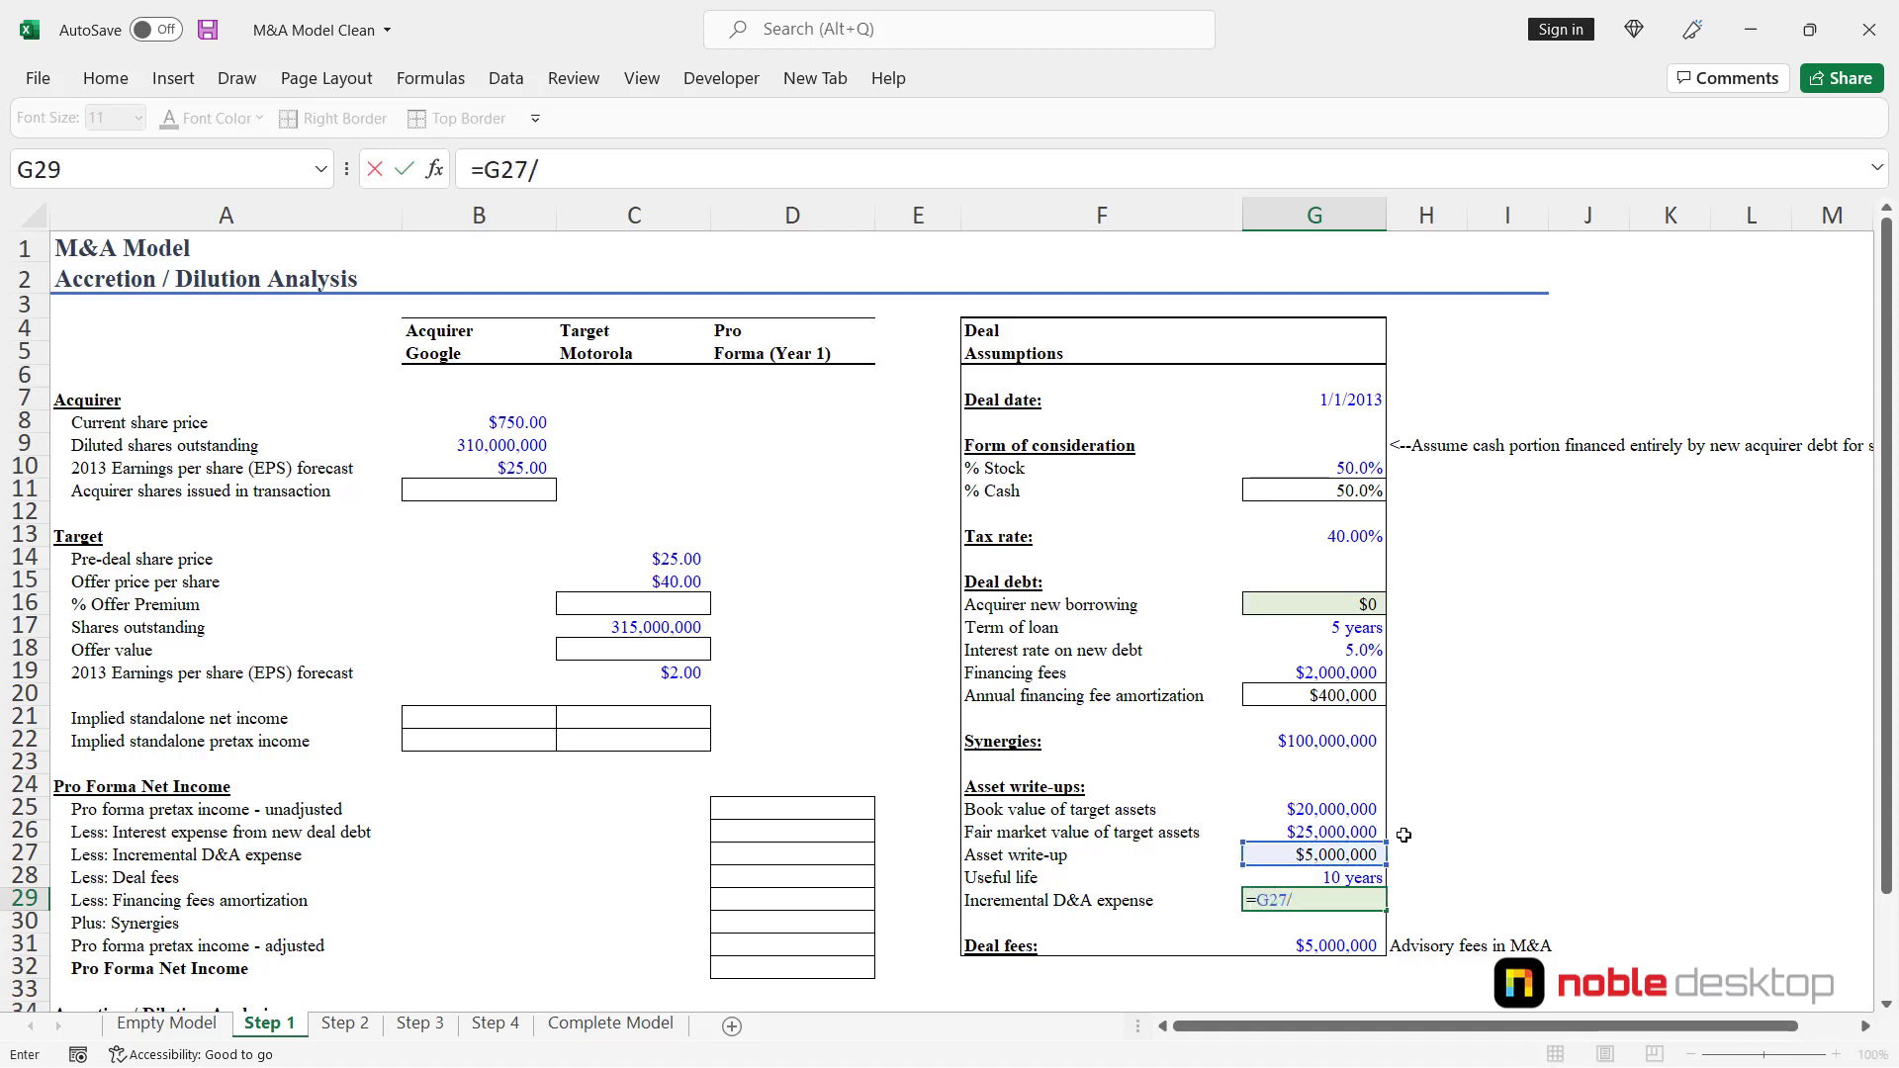
pyautogui.press('Up')
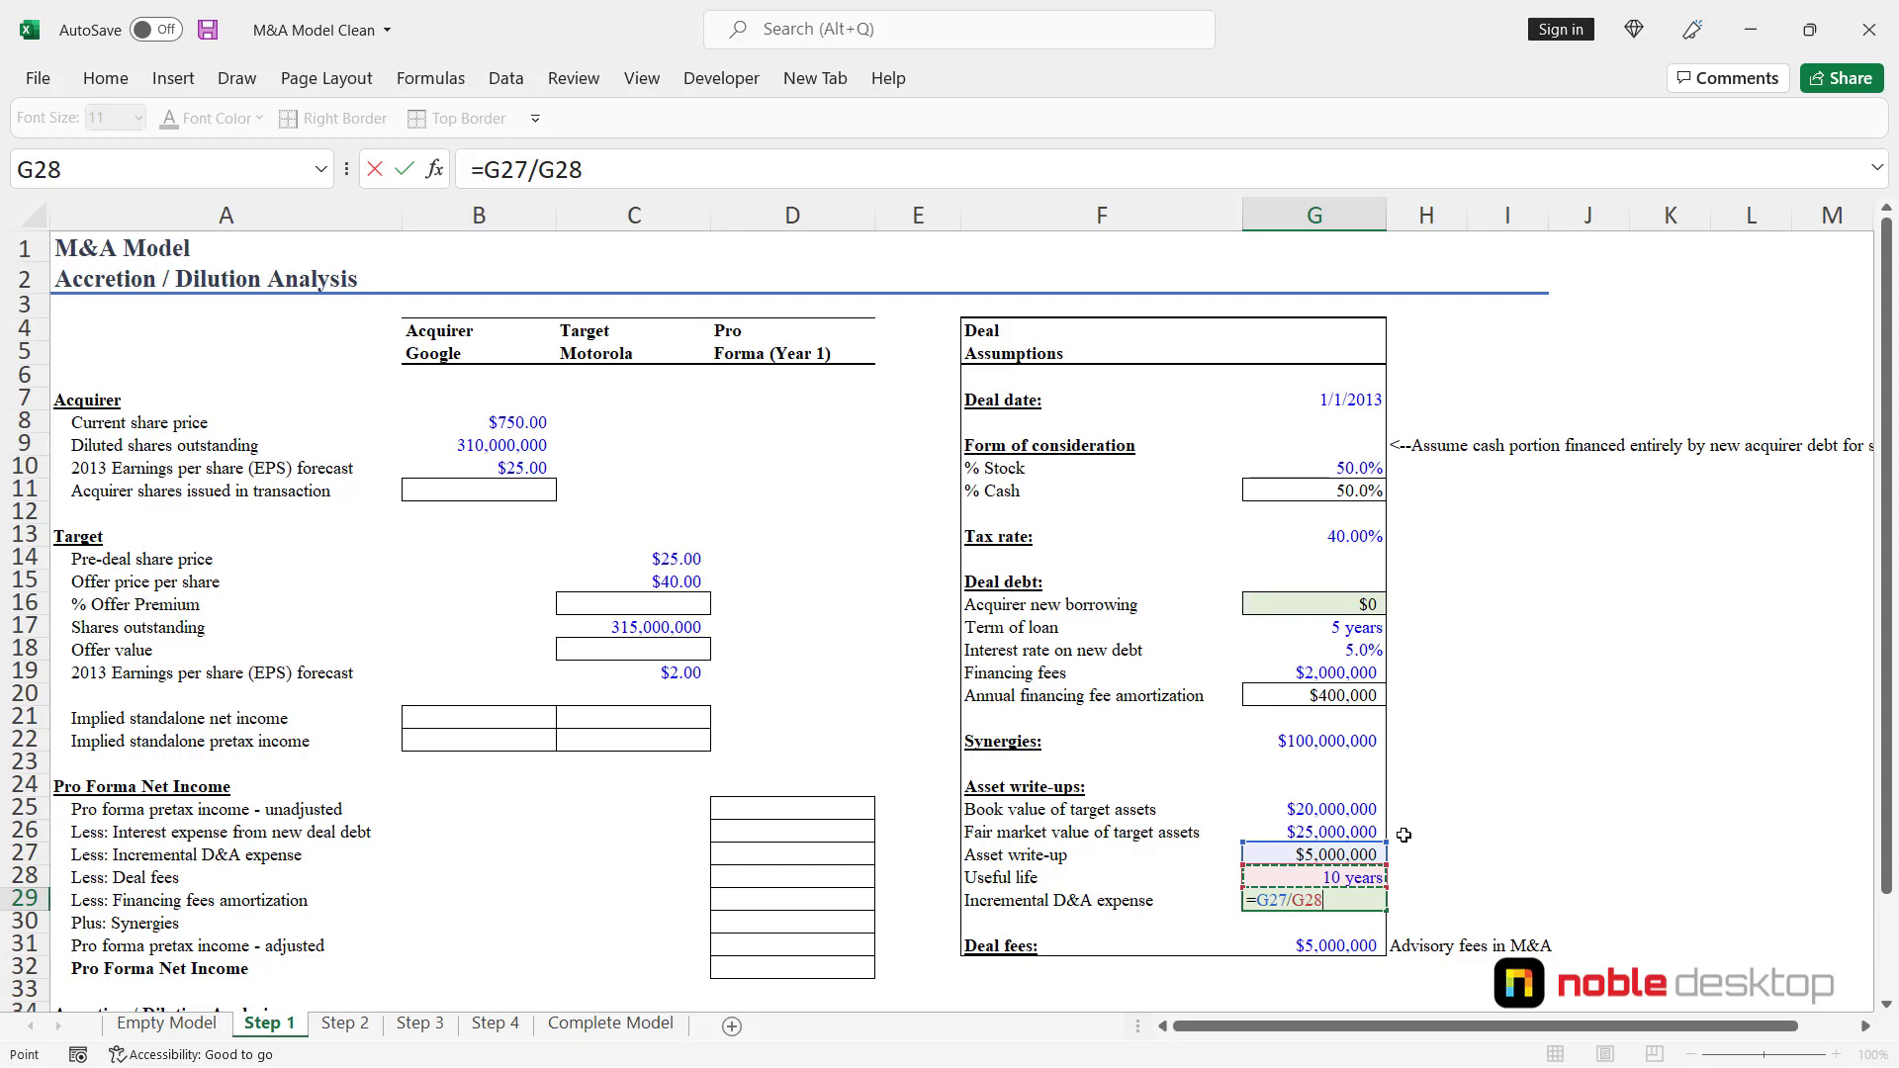
pyautogui.press('Return')
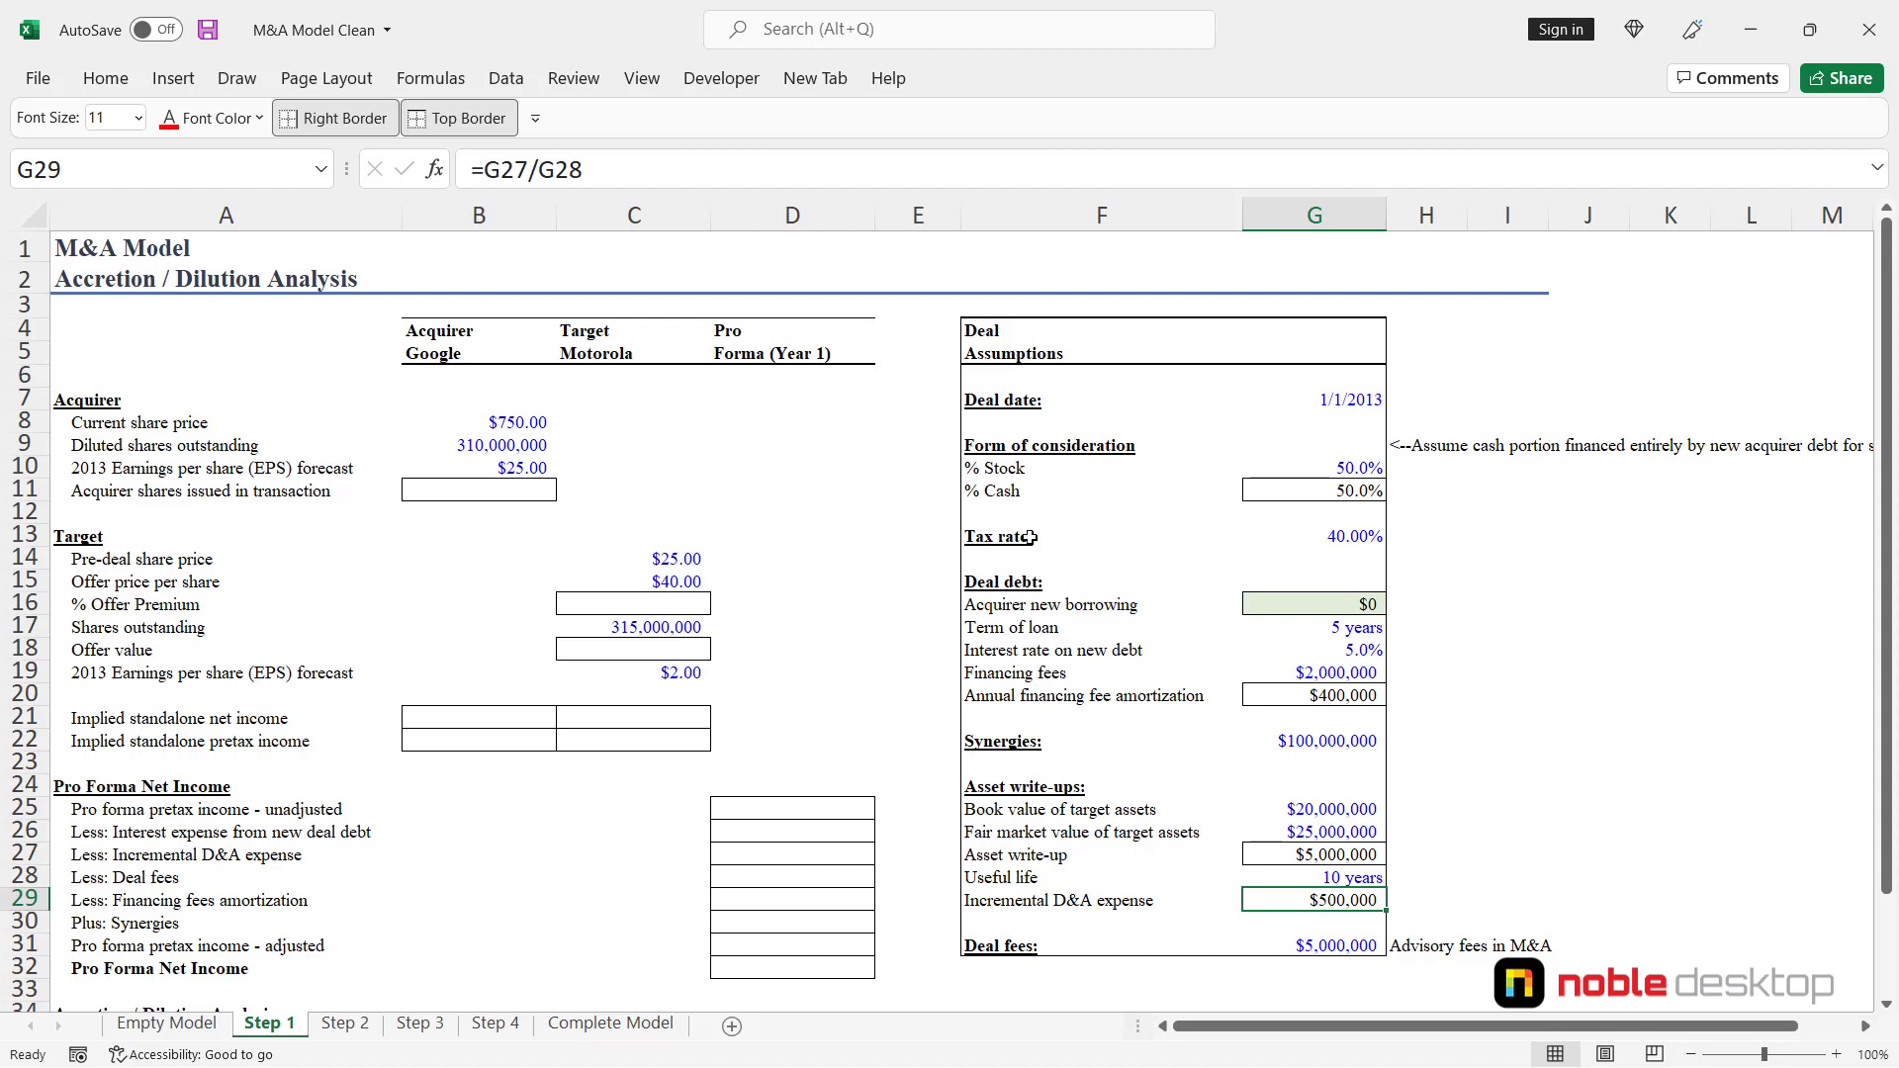
pyautogui.hotkey('ctrl', 'pagedown')
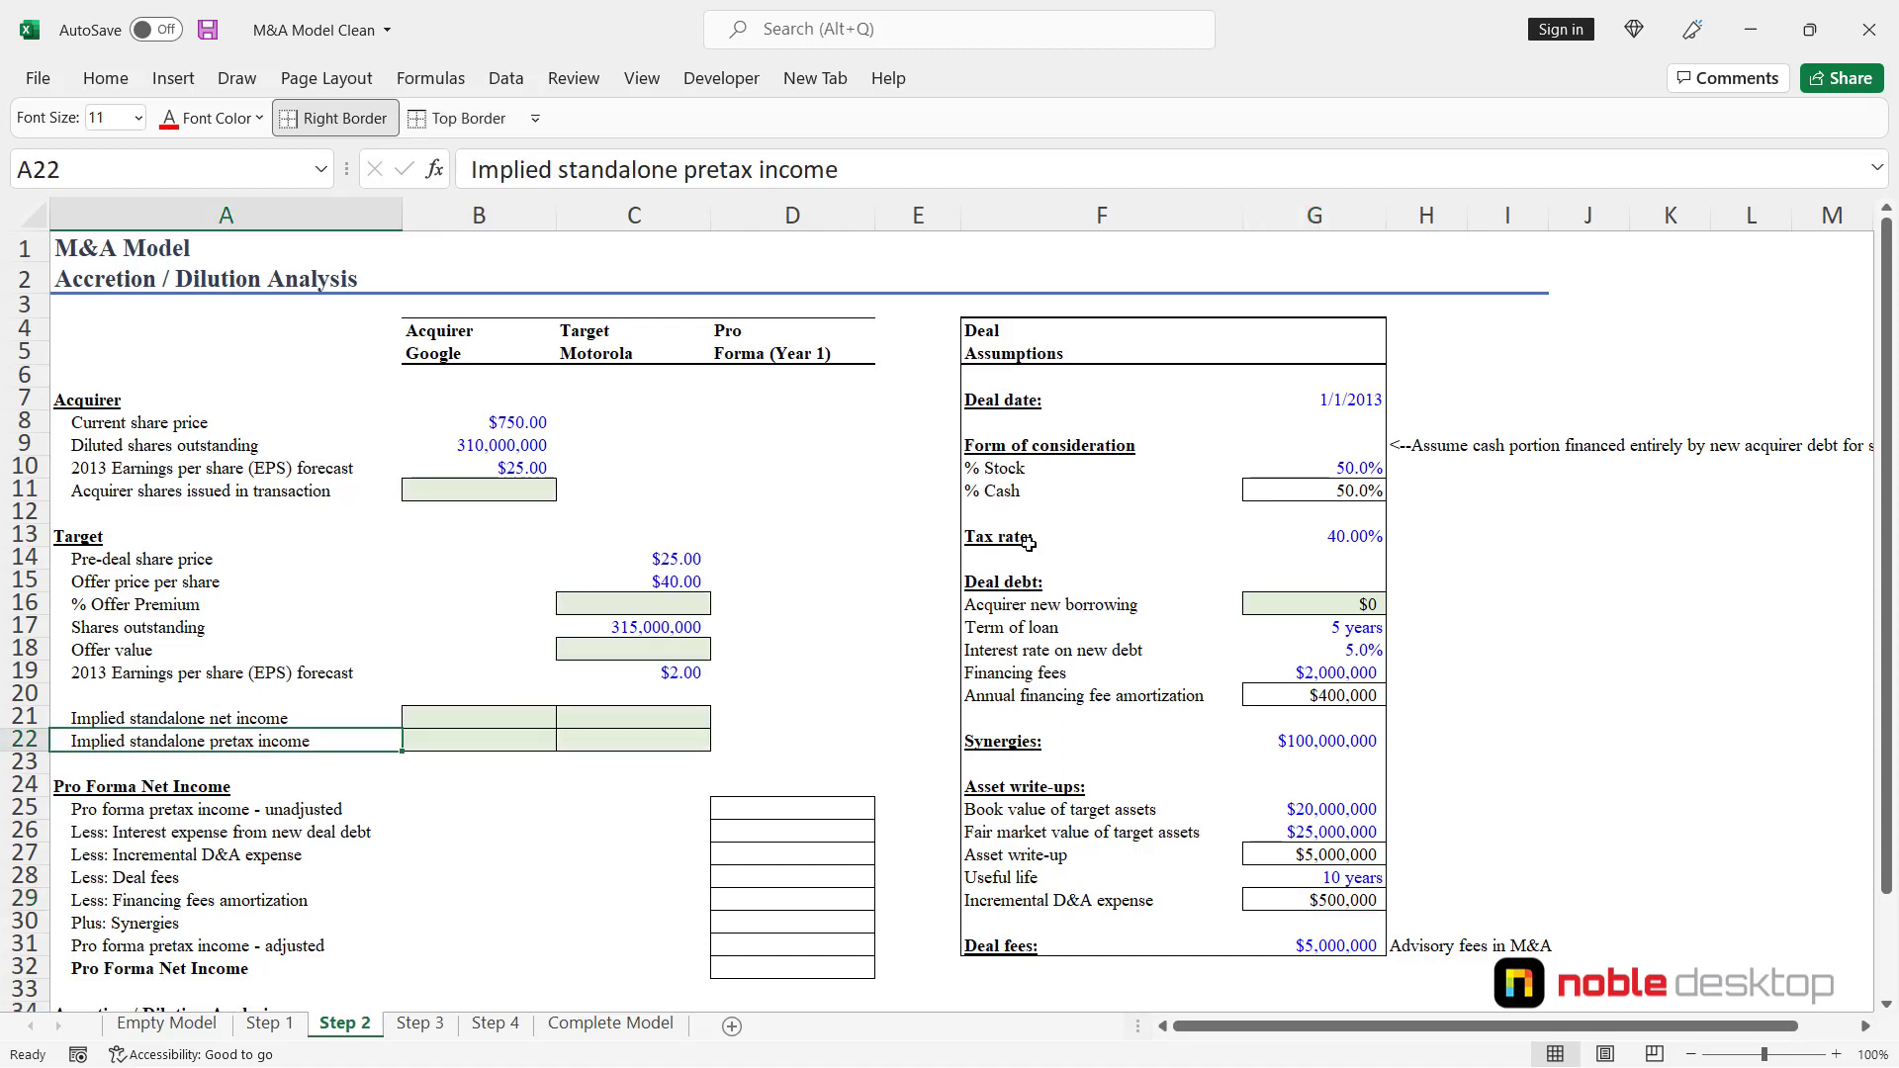